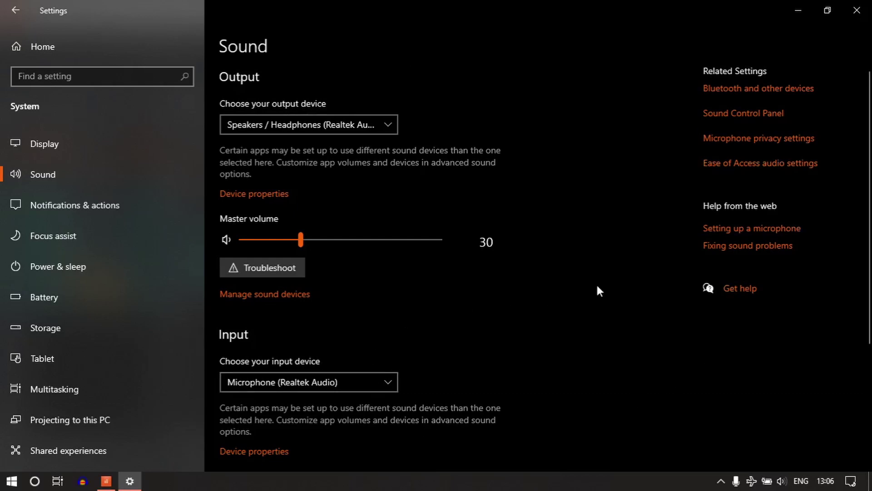
- Browse the Sound settings' device list to find the microphone, then return to the main Sound page
scroll(641, 288, down, 5)
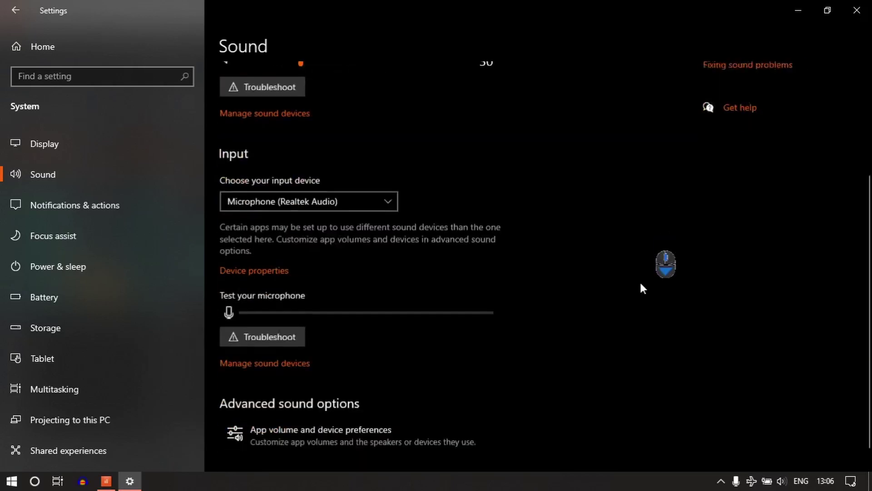
click(278, 342)
click(179, 279)
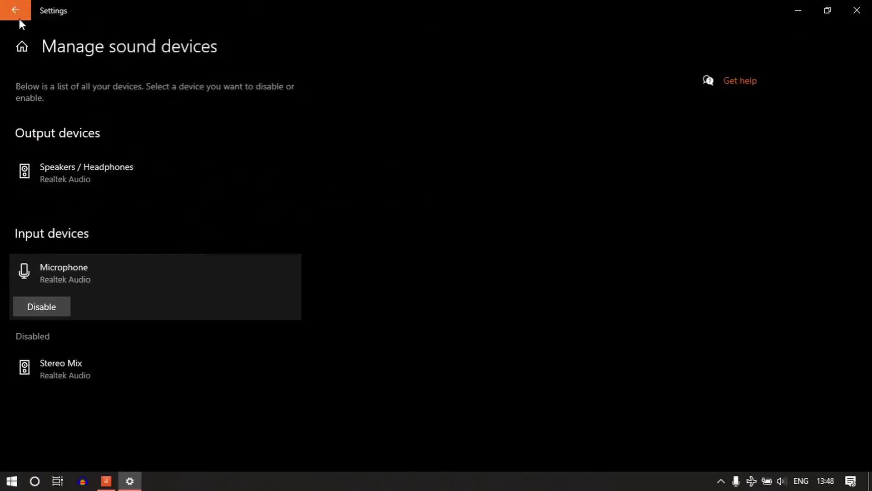
click(18, 16)
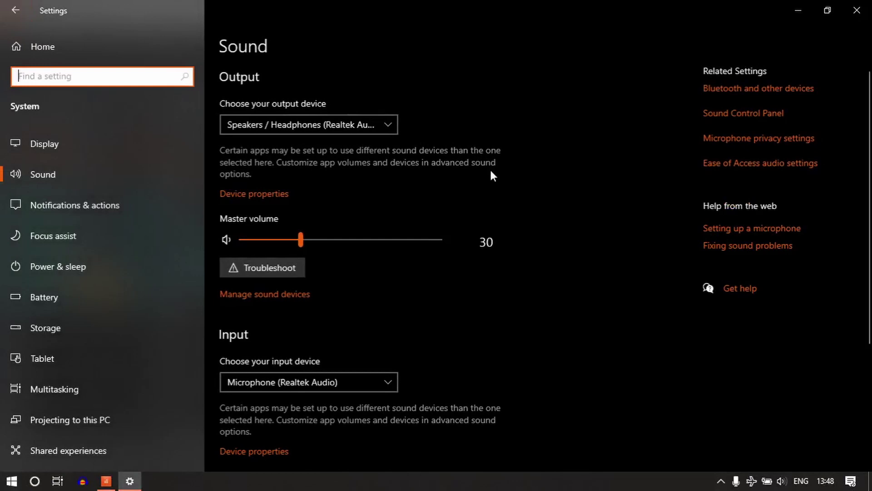
scroll(491, 172, down, 3)
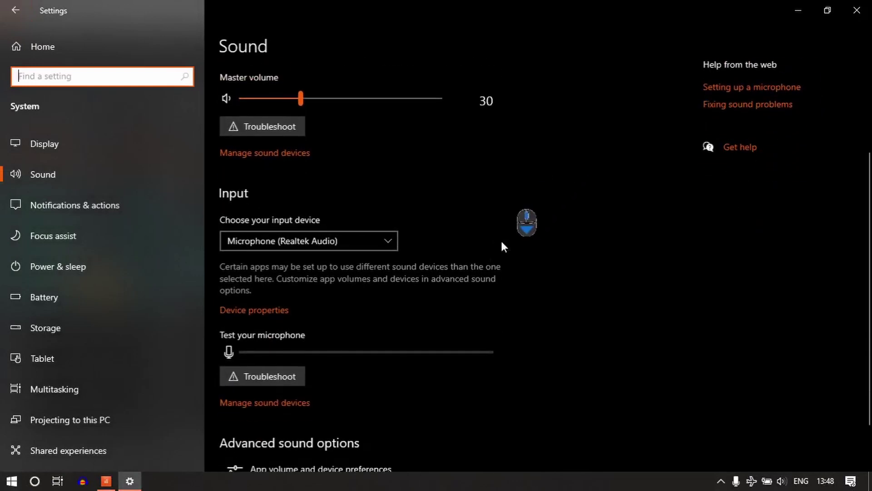
- Open the microphone's Advanced properties and confirm the 2 channel, 24 bit, 44100 Hz default format
click(268, 311)
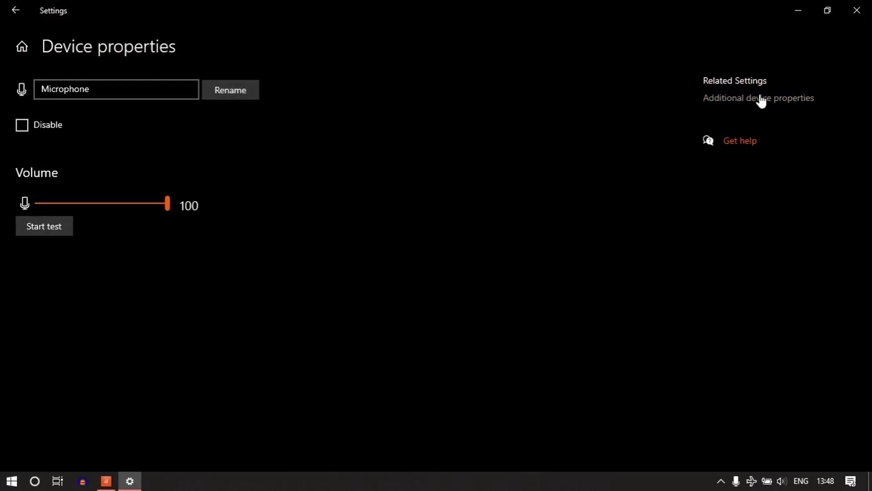
click(759, 98)
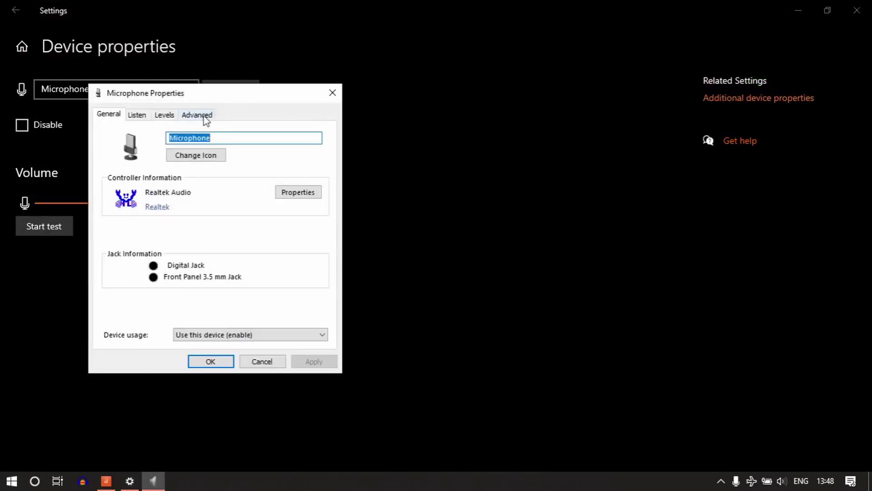
click(204, 117)
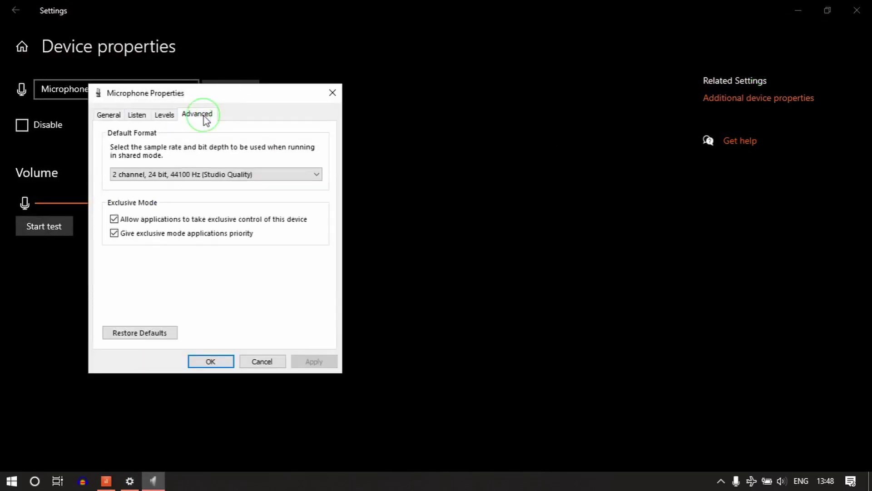
click(285, 176)
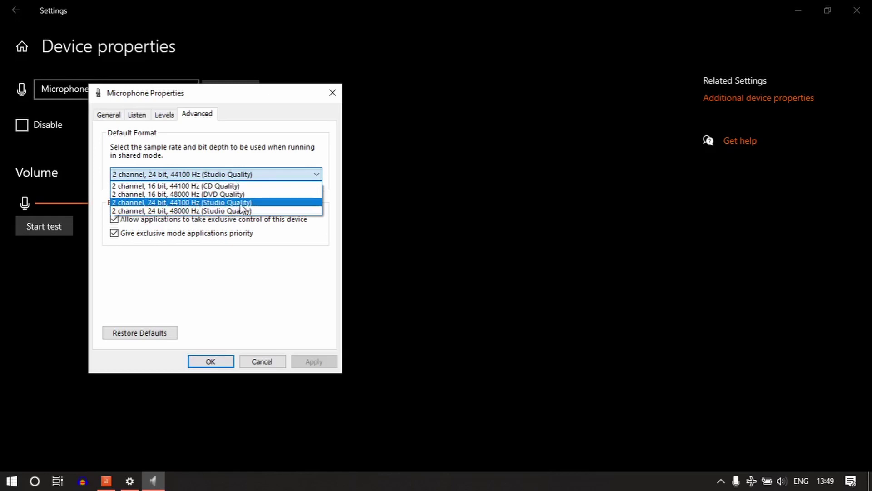
click(249, 203)
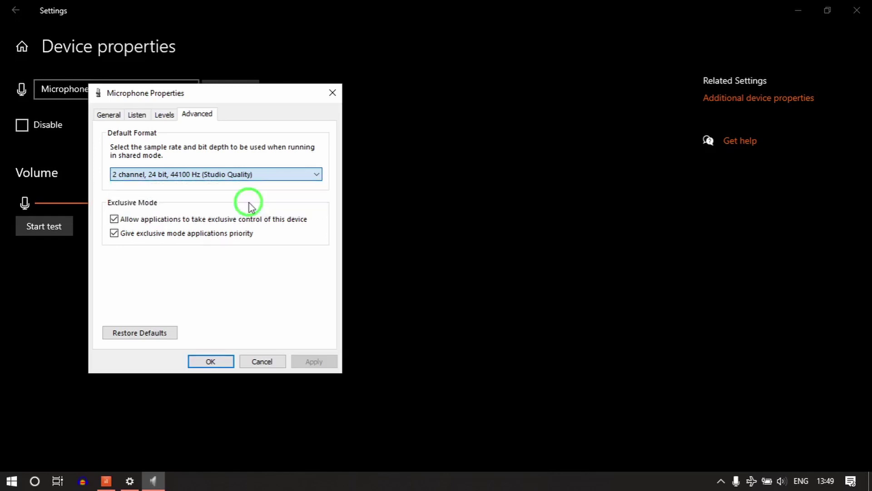
- Bring Cakewalk forward and position the Microphone Properties window beside it
click(108, 482)
click(153, 481)
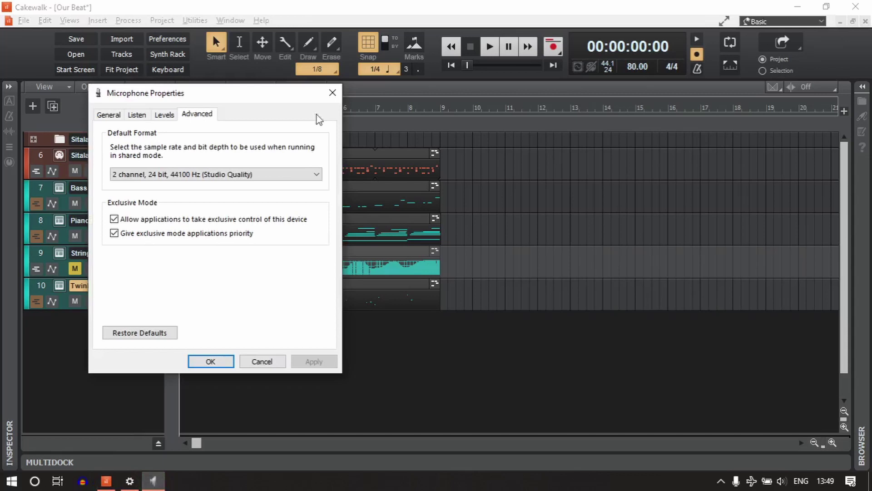
drag(234, 89, 417, 37)
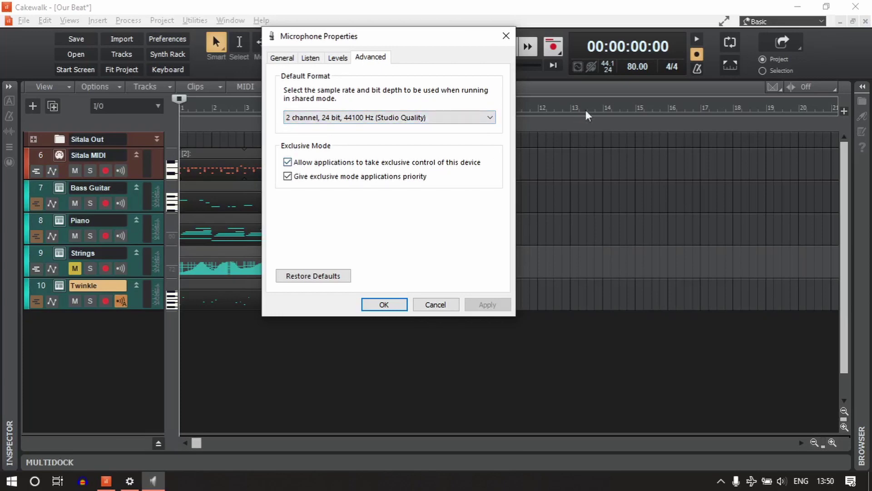
- Open Cakewalk's Preferences and confirm a 44100 Hz sampling rate and 24-bit record bit depth
click(610, 71)
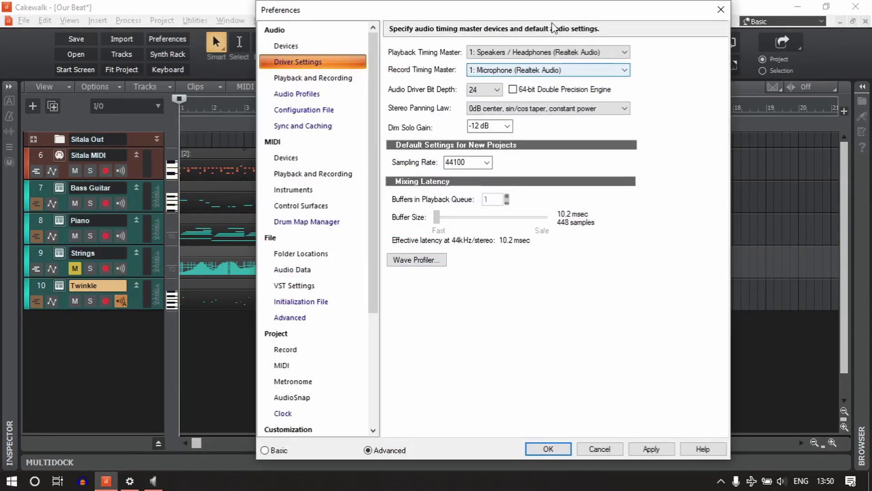
drag(547, 17, 380, 18)
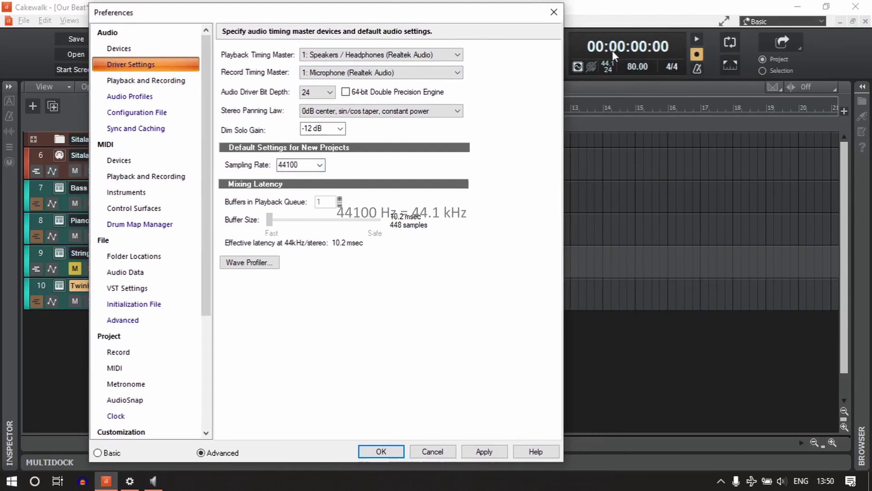
click(319, 165)
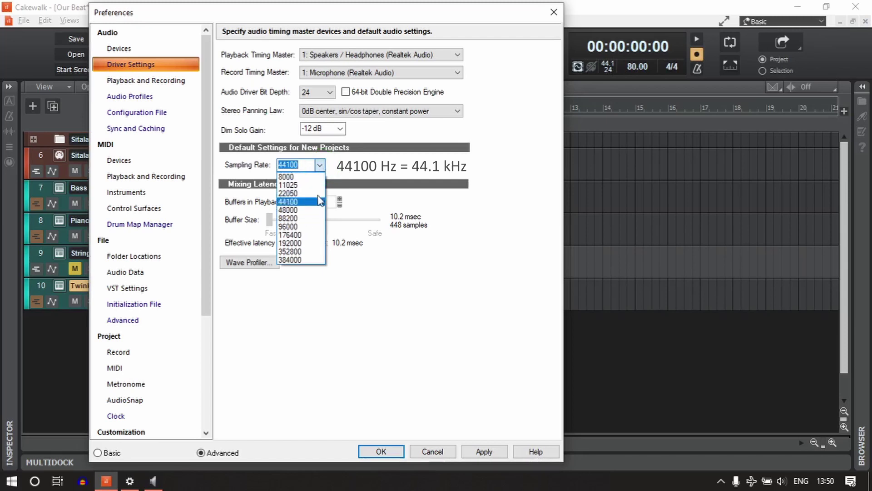
click(364, 172)
click(98, 452)
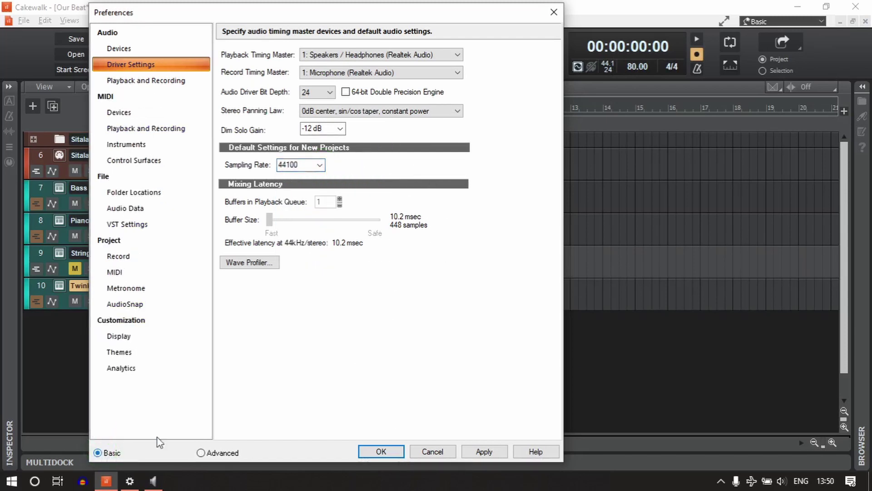
click(153, 212)
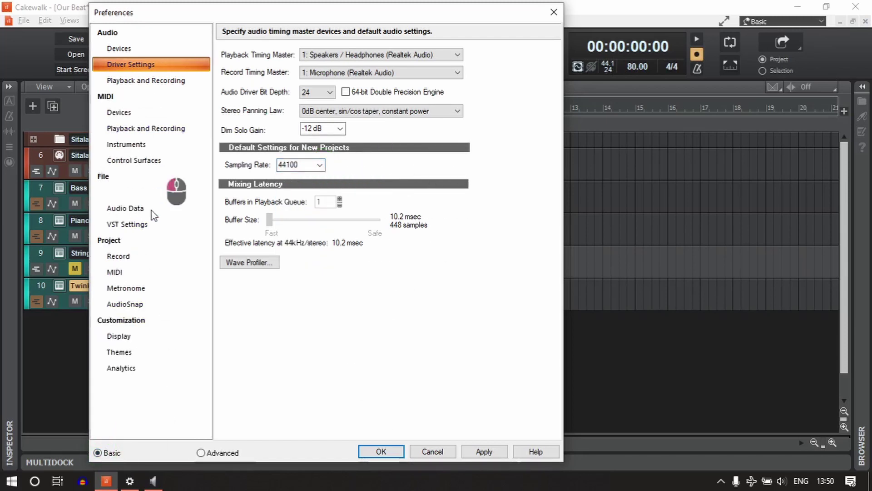
click(310, 197)
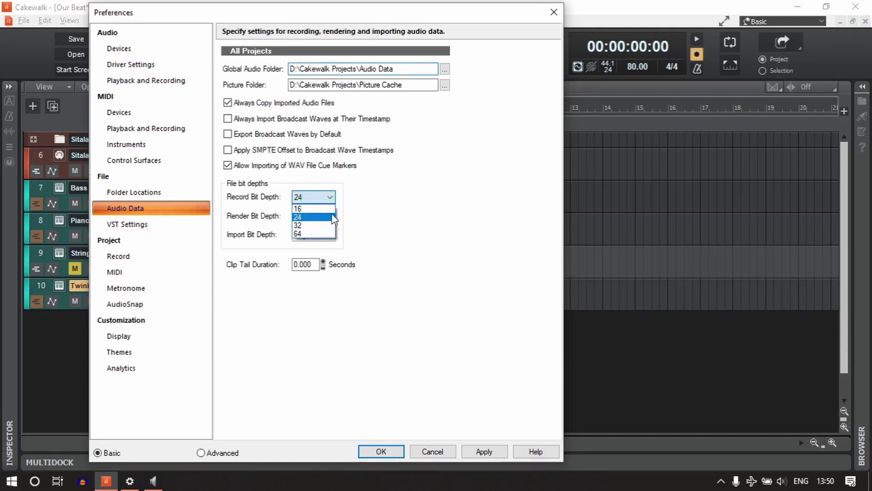
click(360, 221)
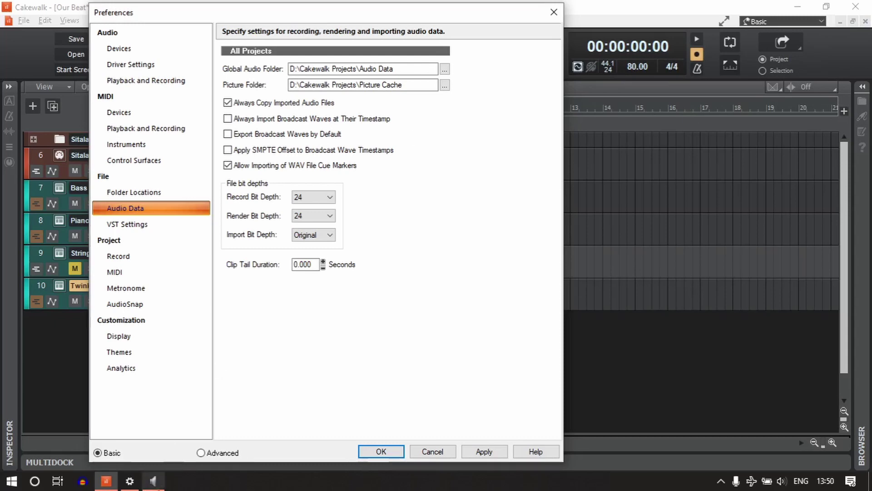
- Close Microphone Properties, keep the WASAPI Shared driver mode, review audio devices, and OK Preferences
click(153, 480)
click(383, 304)
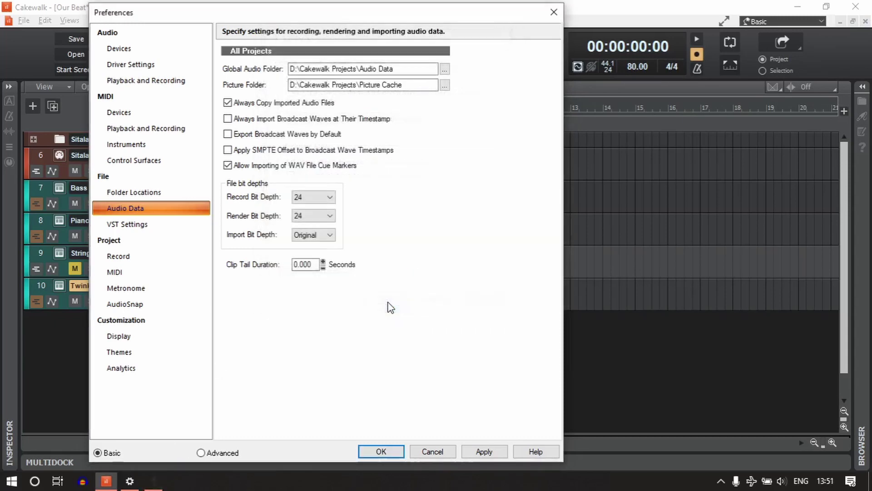
click(164, 82)
click(340, 60)
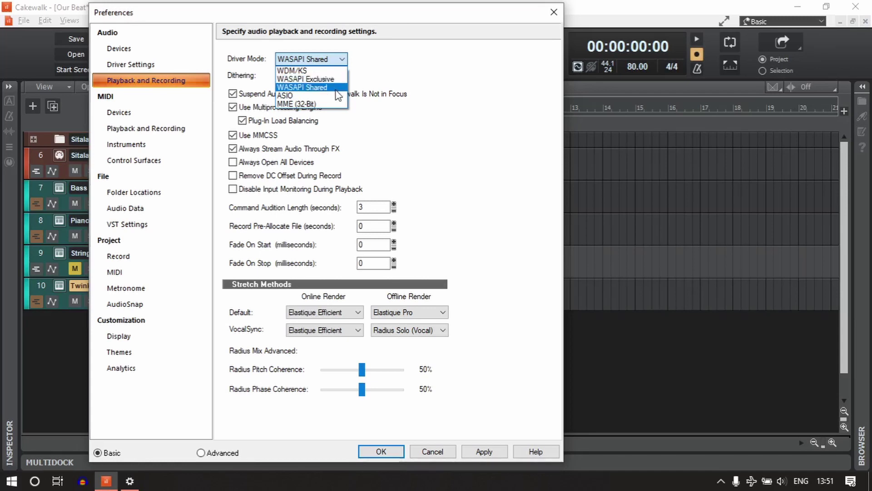
click(392, 93)
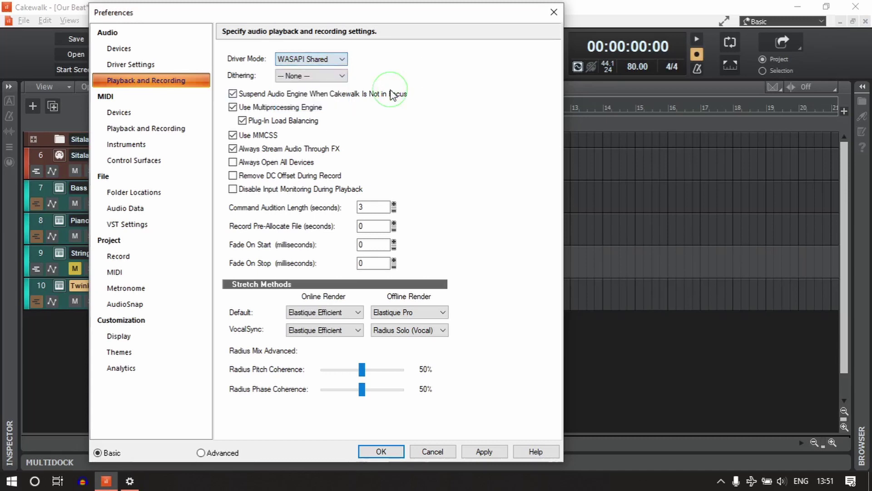
click(186, 65)
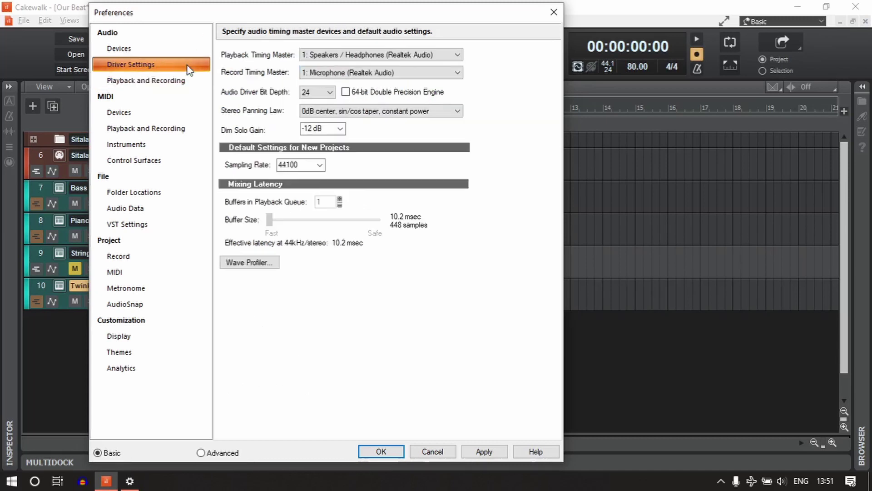
click(169, 48)
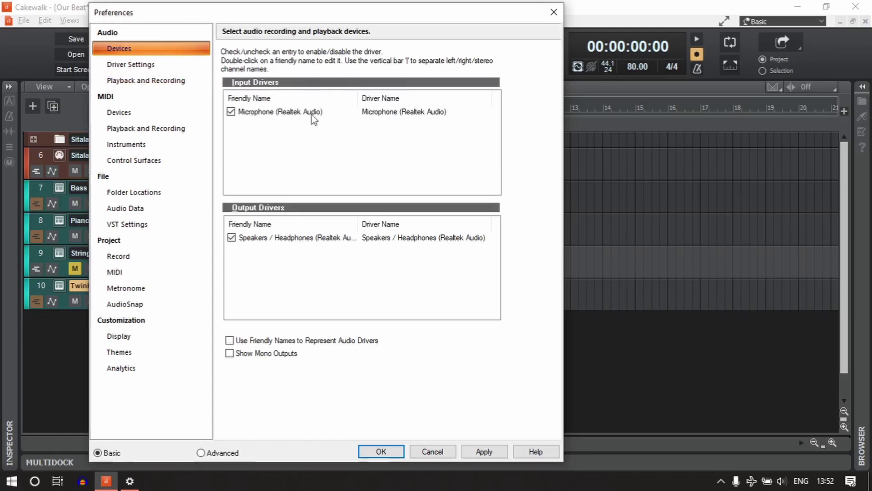
click(381, 452)
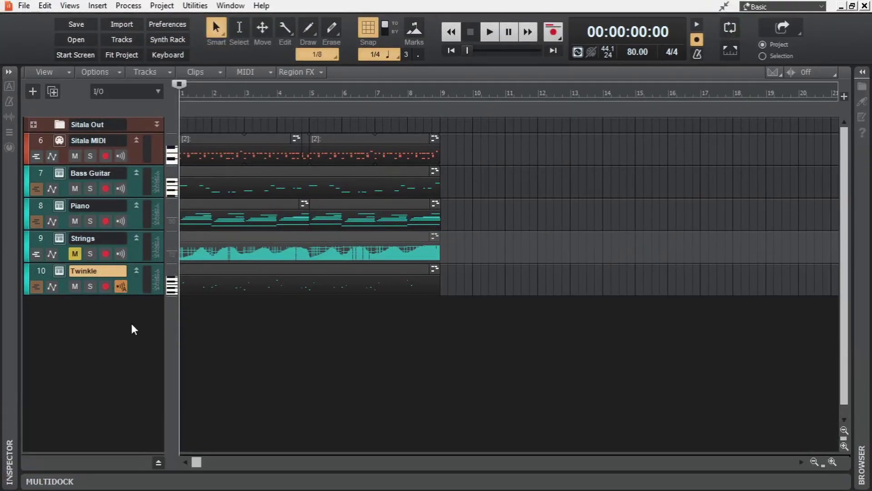
- Insert a new audio track, Track 11, and enlarge it to show its controls
right_click(132, 324)
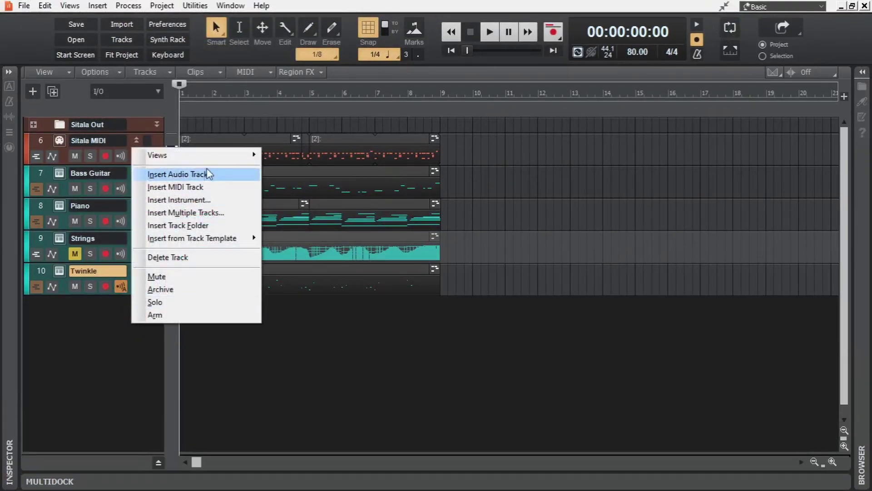
click(217, 177)
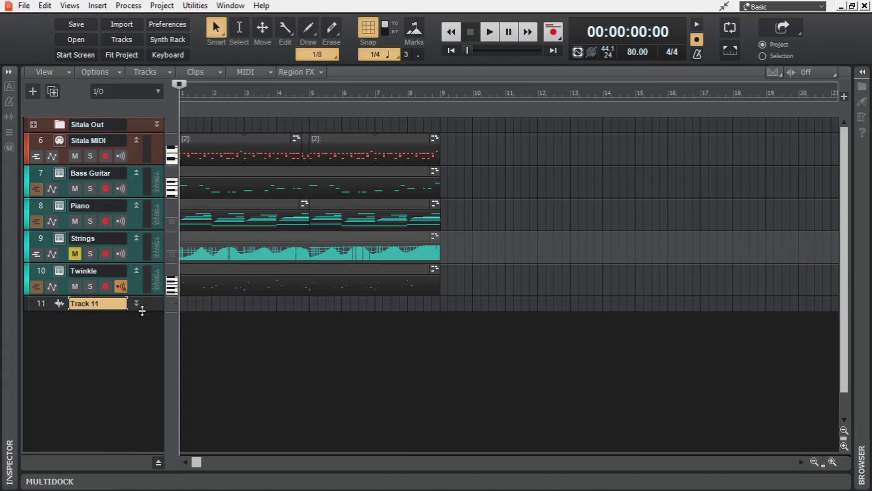
drag(140, 310, 140, 416)
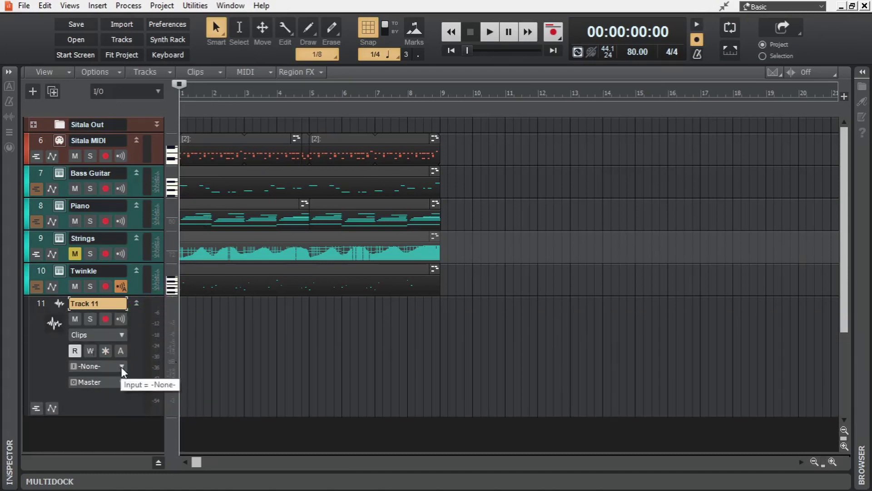
click(141, 91)
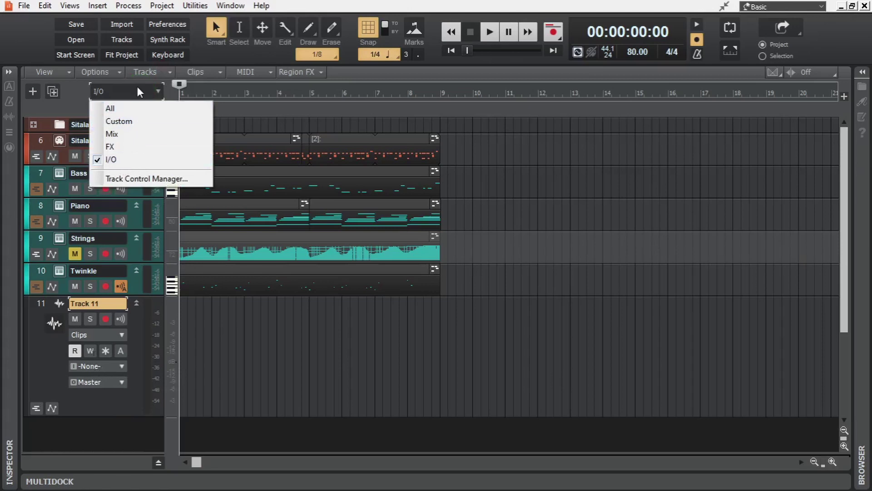
- Set Track 11's input to Realtek Microphone L and arm it for recording
click(121, 362)
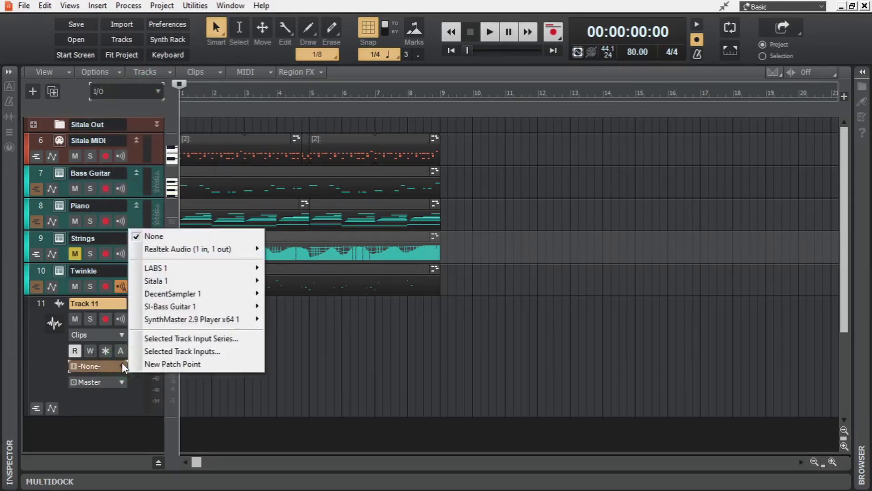
mouse_move(231, 253)
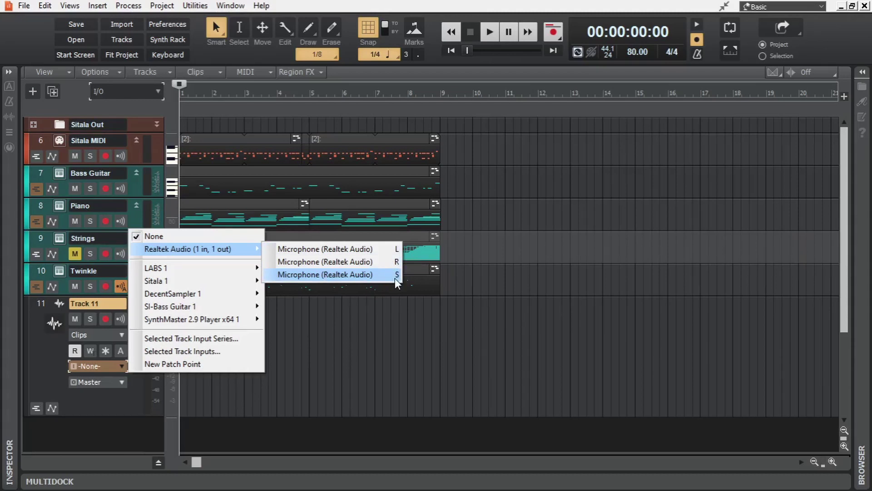
click(398, 250)
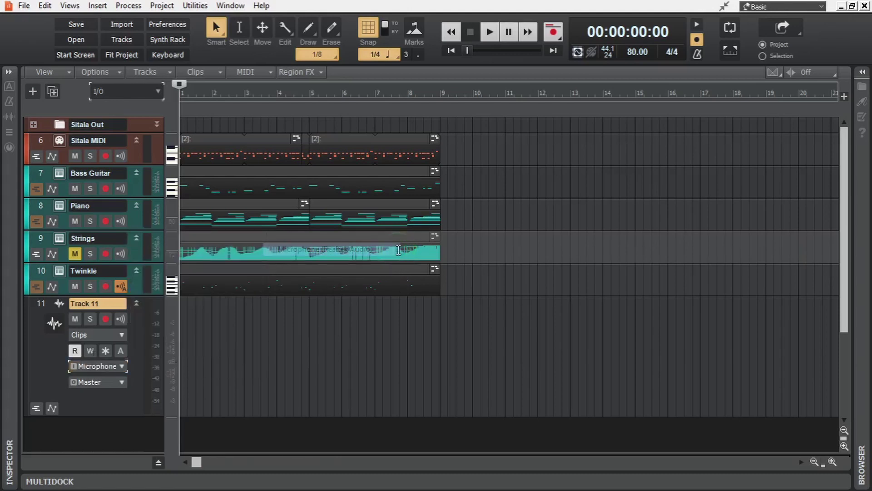
click(109, 322)
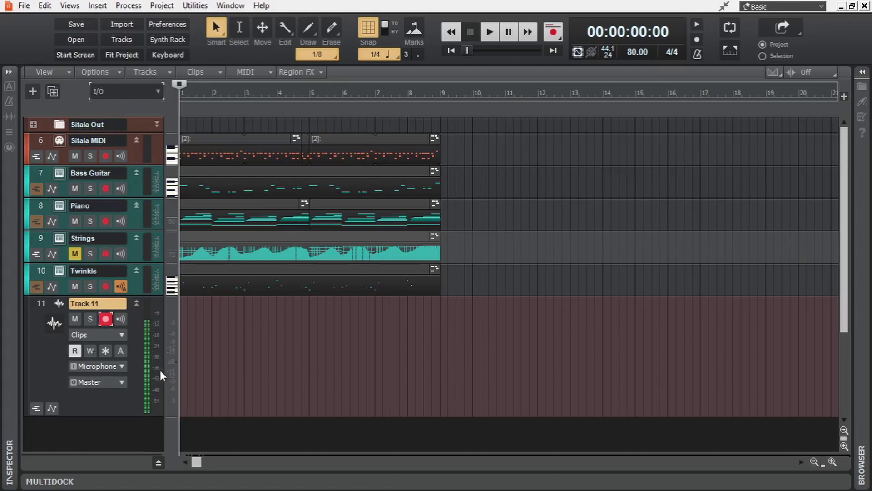
- Widen the track headers, then show the Inspector narrowed to Track 11's channel strip
drag(165, 368, 190, 372)
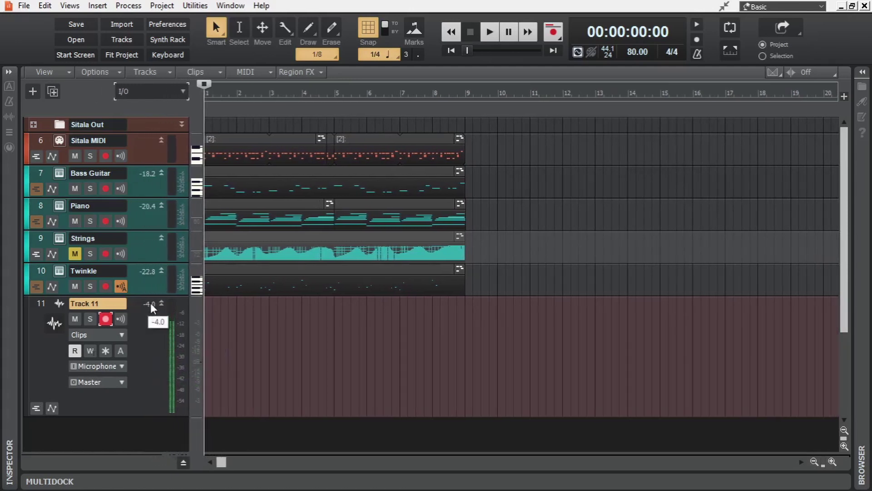
scroll(150, 303, down, 6)
scroll(149, 304, up, 6)
click(10, 71)
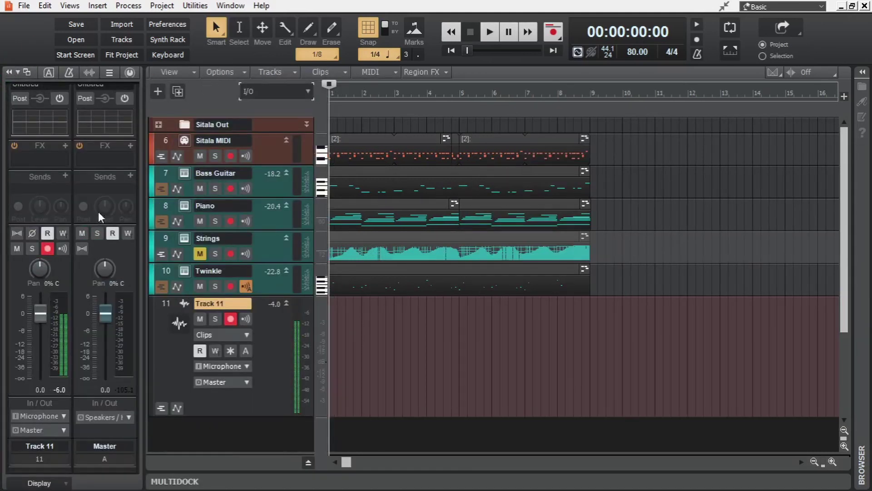
drag(144, 257, 74, 258)
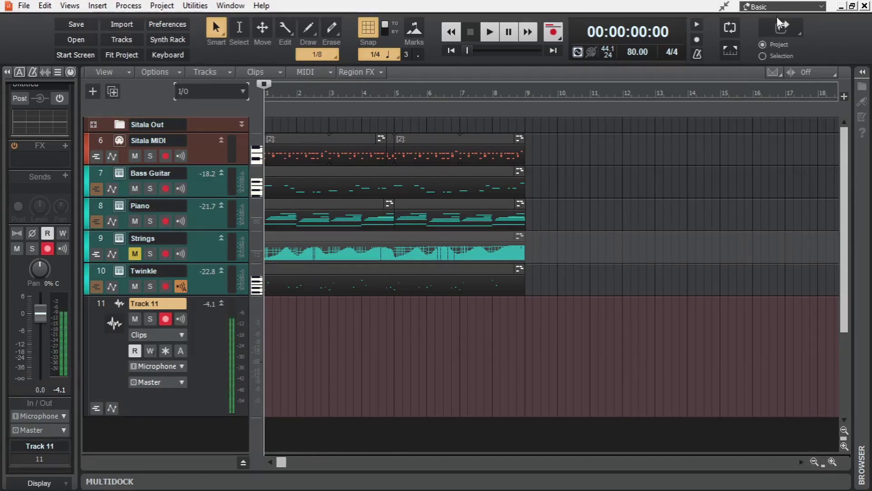
- Check the microphone Levels tab shows 100 with +20.0 dB boost, then close Settings
click(723, 7)
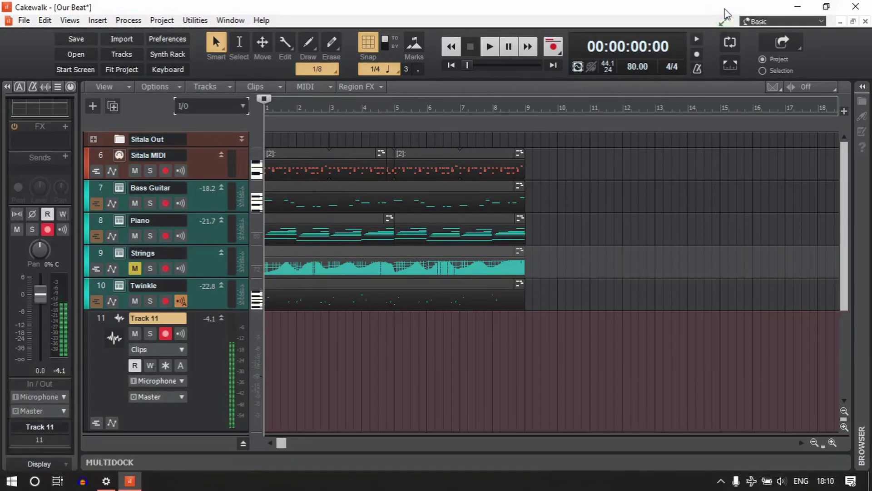
click(108, 483)
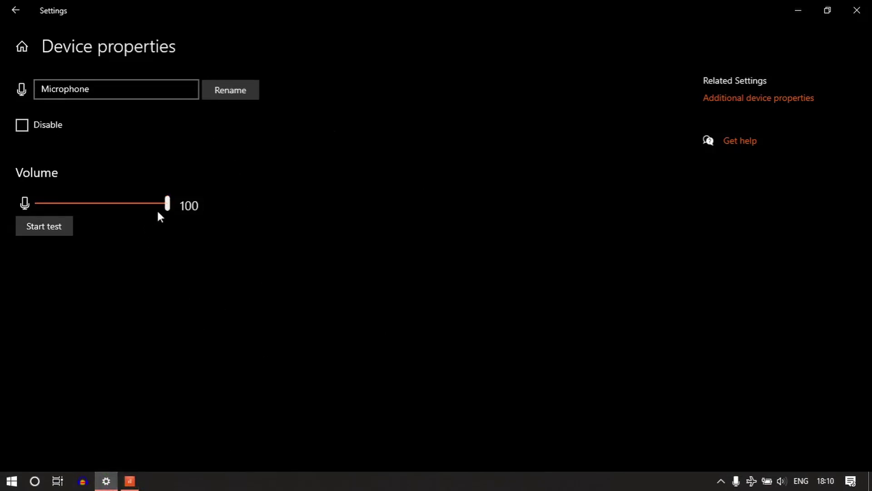
click(759, 98)
click(131, 82)
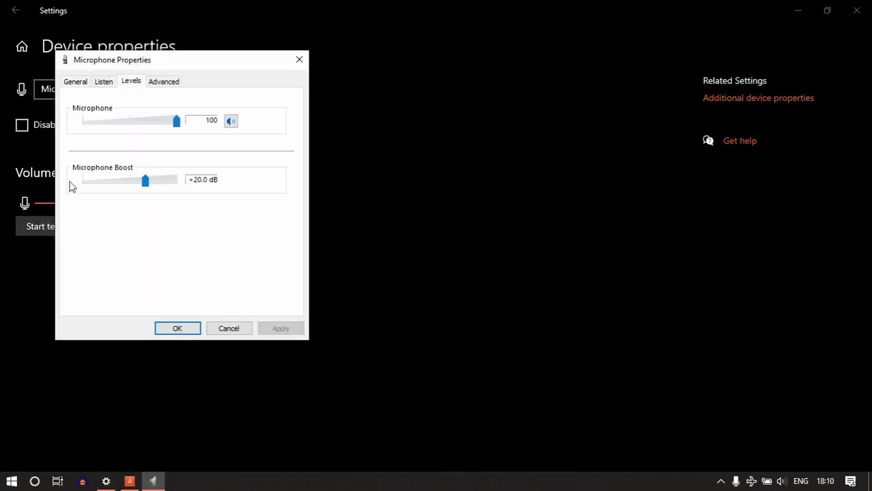
click(183, 329)
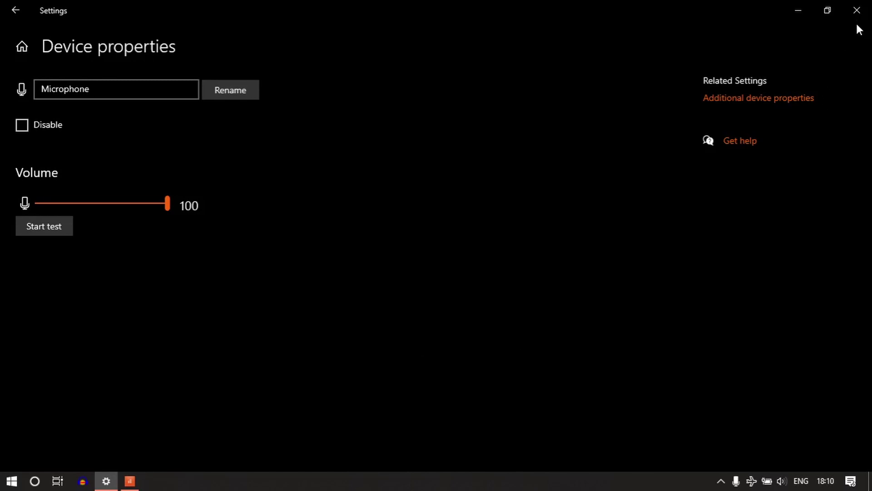
click(857, 10)
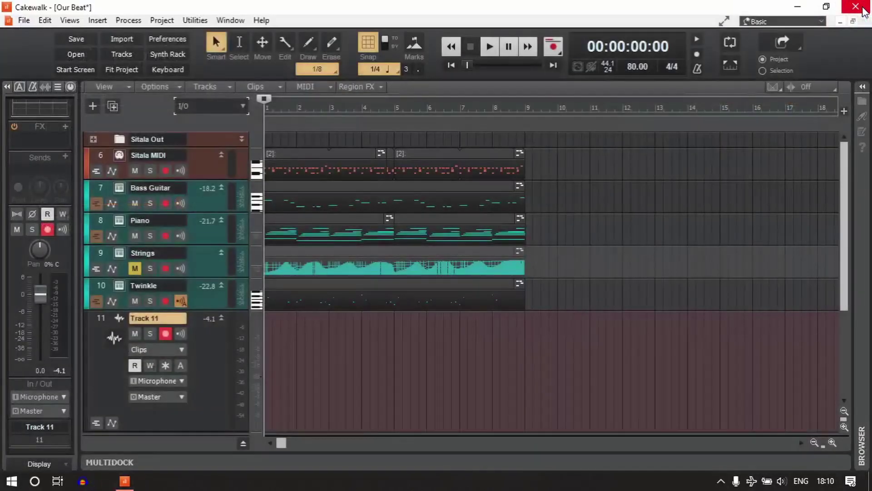
- Record a short microphone take onto Track 11 from bar 10, producing the clip Record 16
click(725, 21)
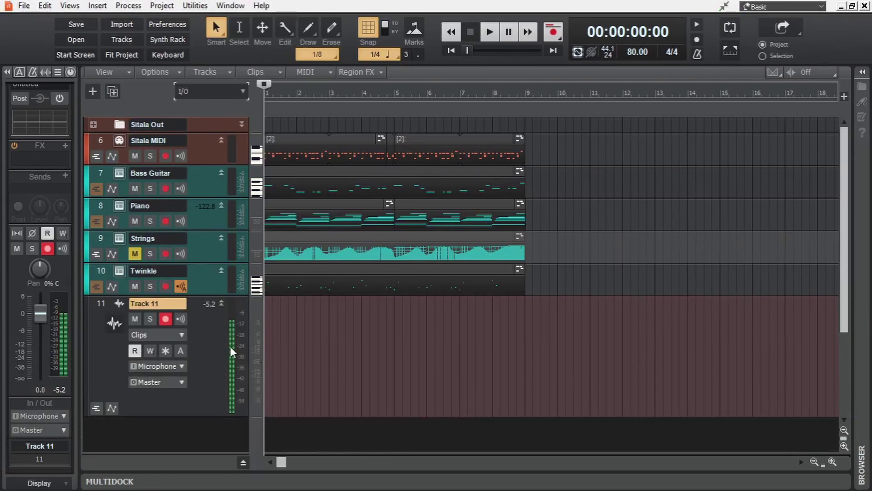
click(558, 330)
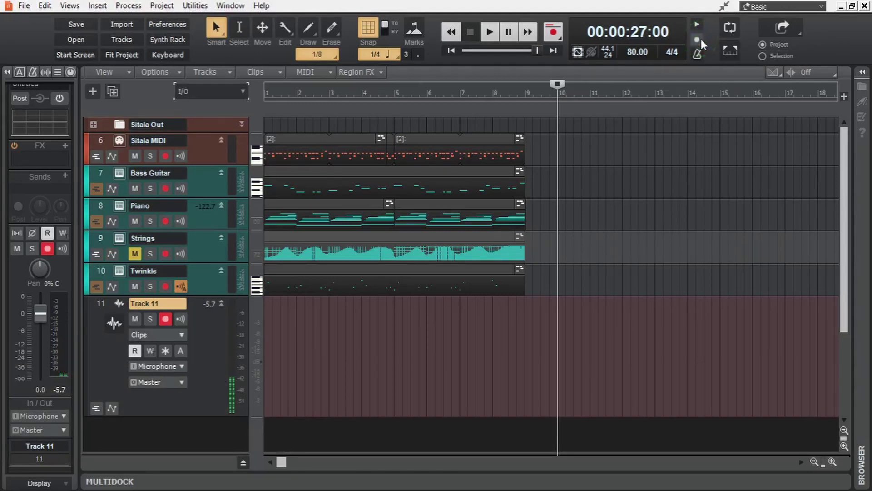
click(554, 32)
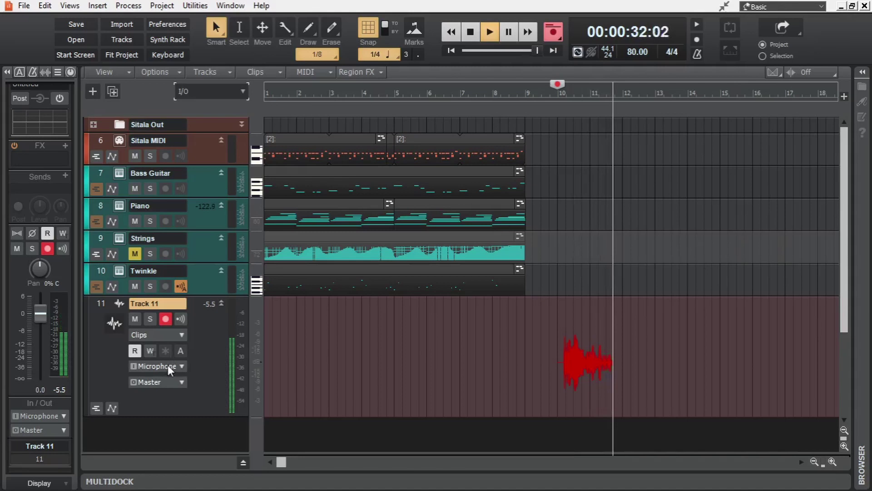
click(471, 32)
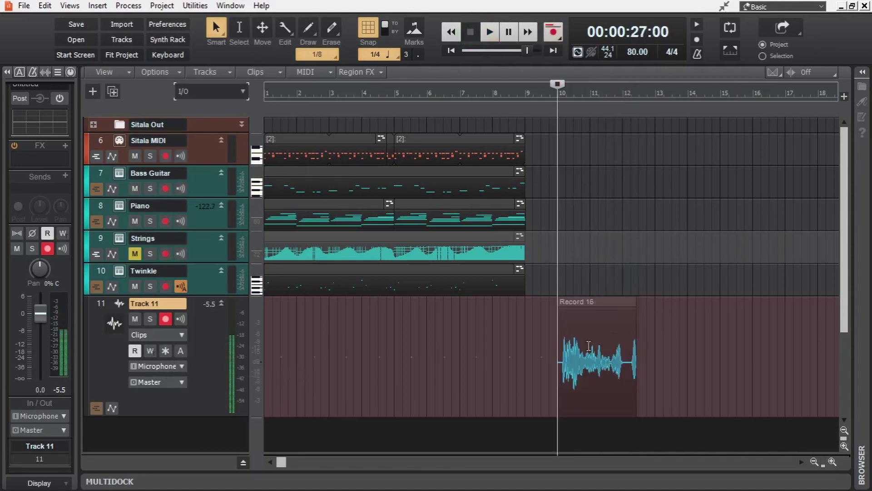
- Play back Record 16, toggle Track 11's Input Echo on and off, and disarm the track
key(space)
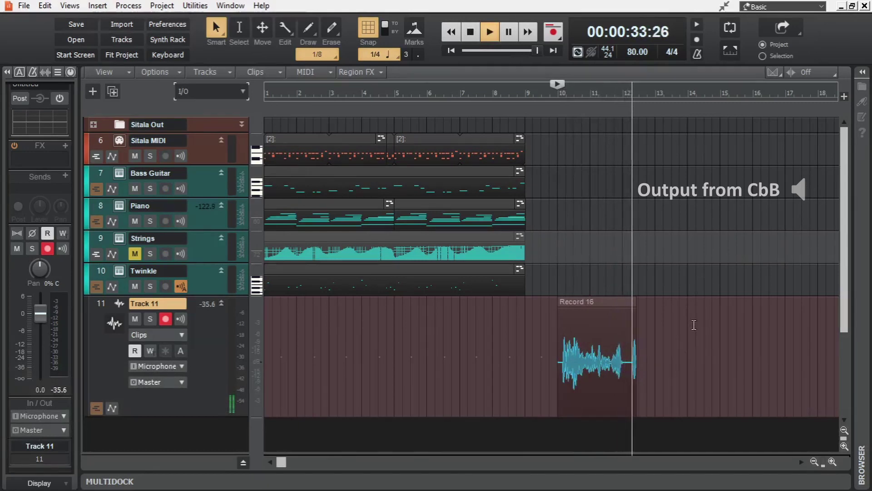
key(space)
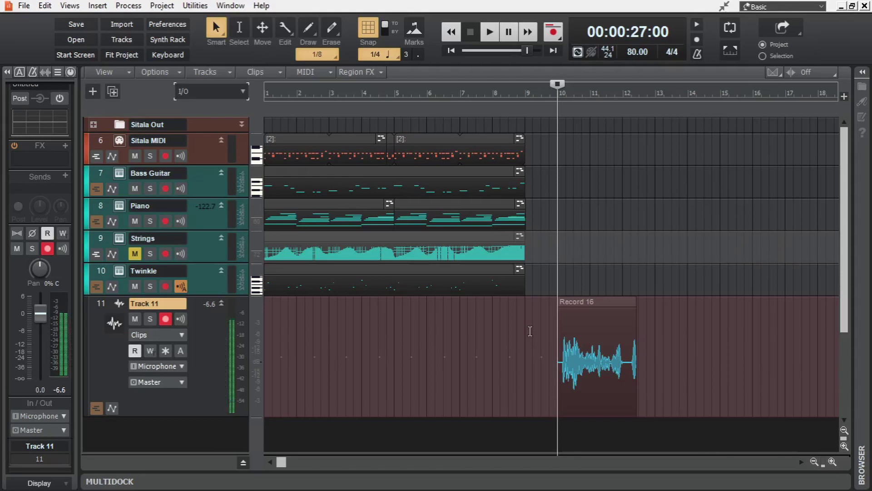
click(181, 319)
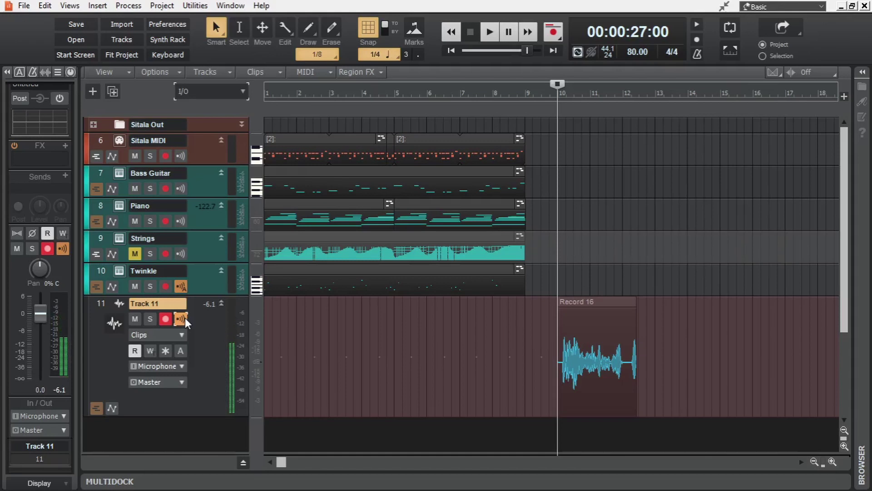
click(181, 320)
click(166, 319)
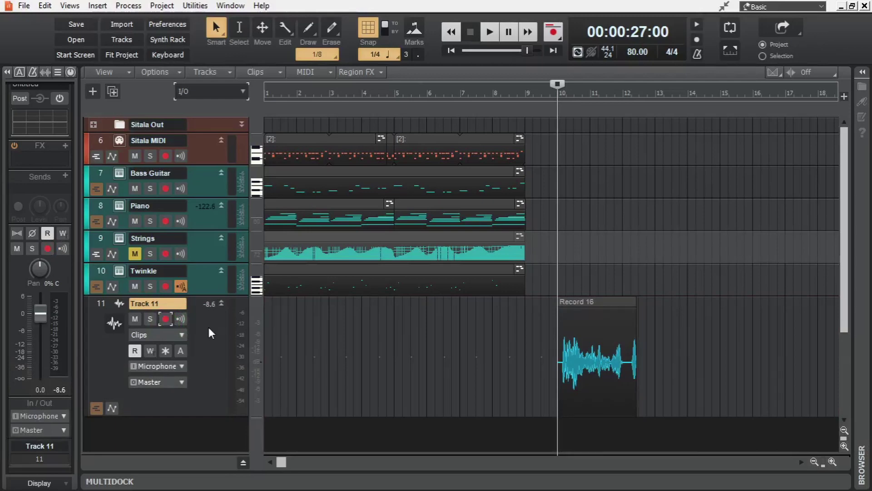
- Switch Cakewalk's Playback and Recording driver mode to WASAPI Exclusive
key(p)
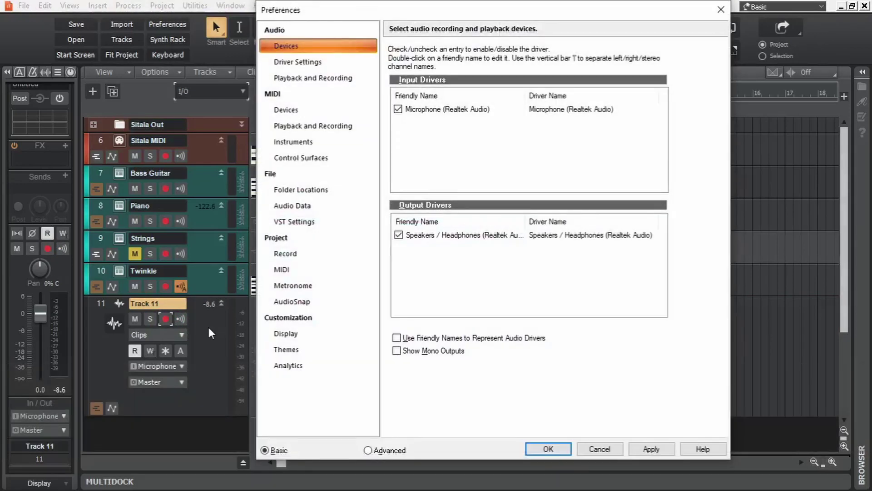
click(327, 78)
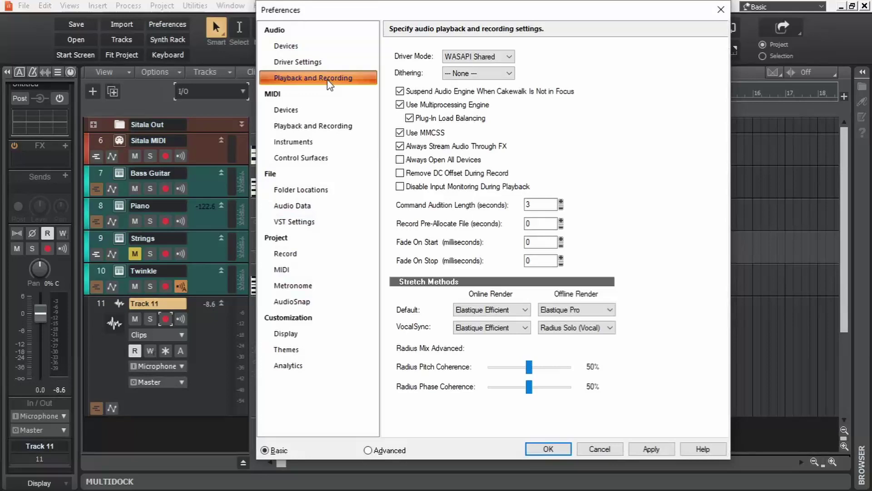
click(500, 60)
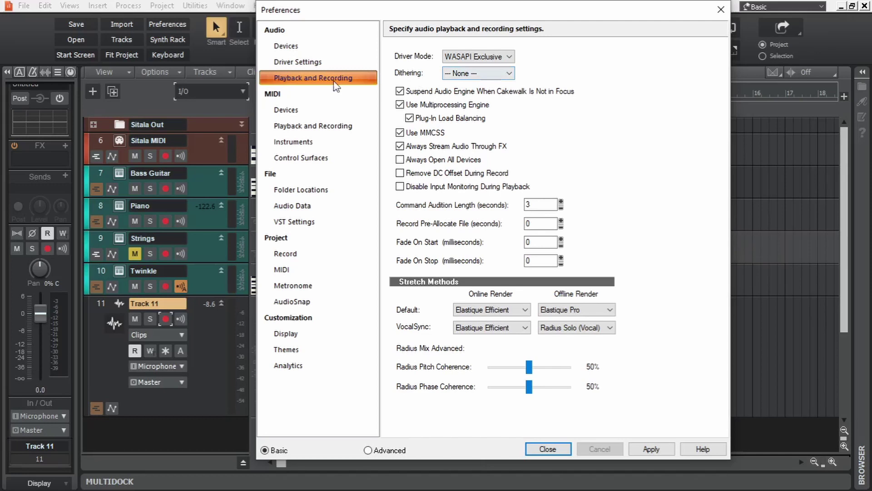
- Lower the Driver Settings buffer size from 10.2 to about 7.6 msec and close Preferences
click(320, 64)
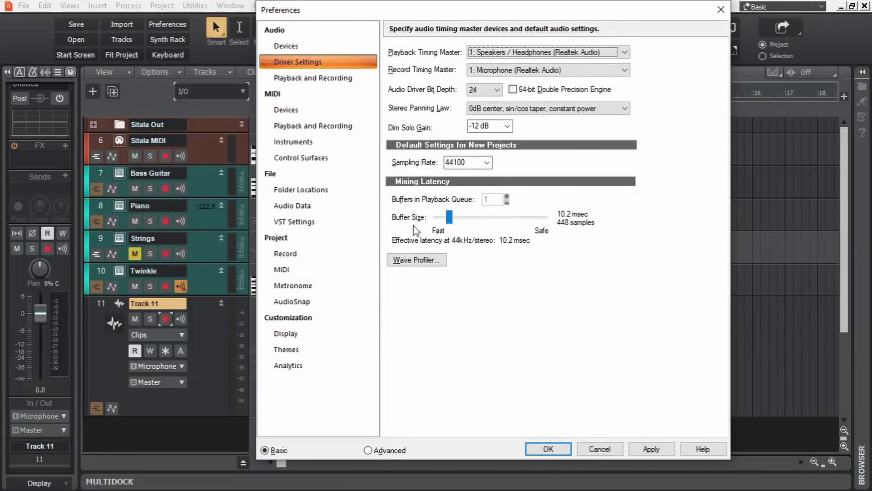
drag(451, 220, 436, 219)
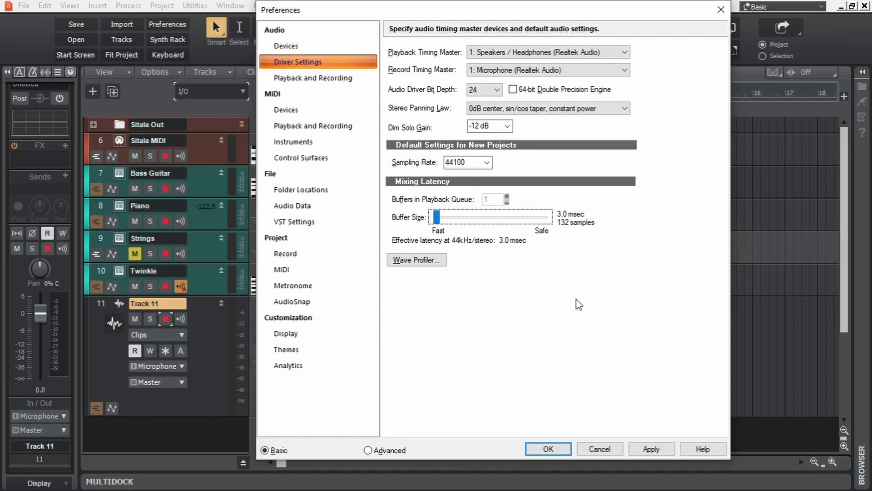
drag(437, 217, 447, 222)
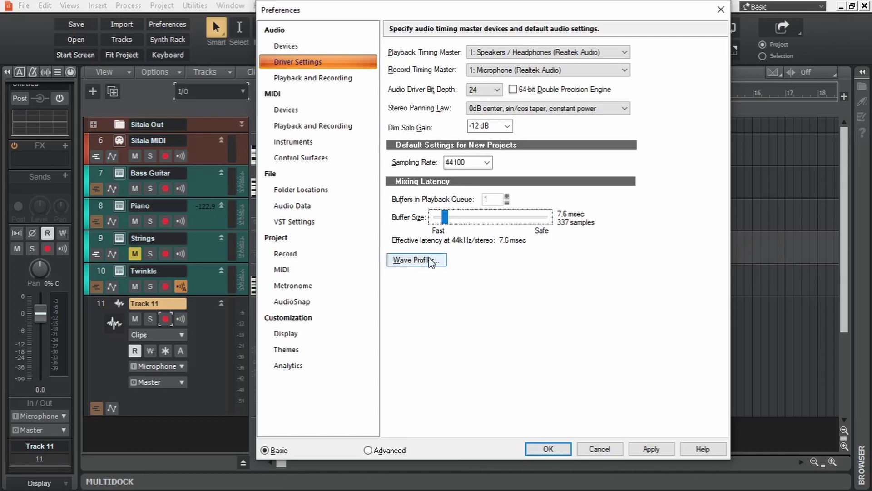
click(548, 449)
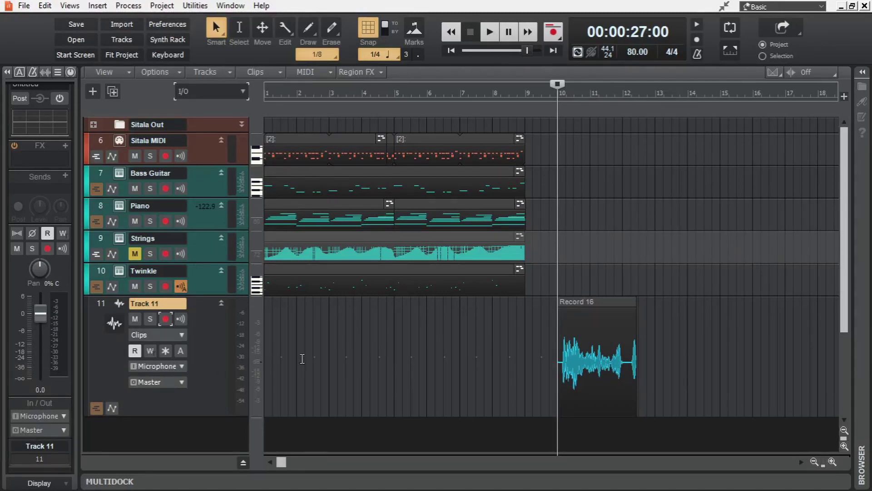
- Hide the Inspector and open the Console view, scrolling strips to show ProChannel and FX rows
key(i)
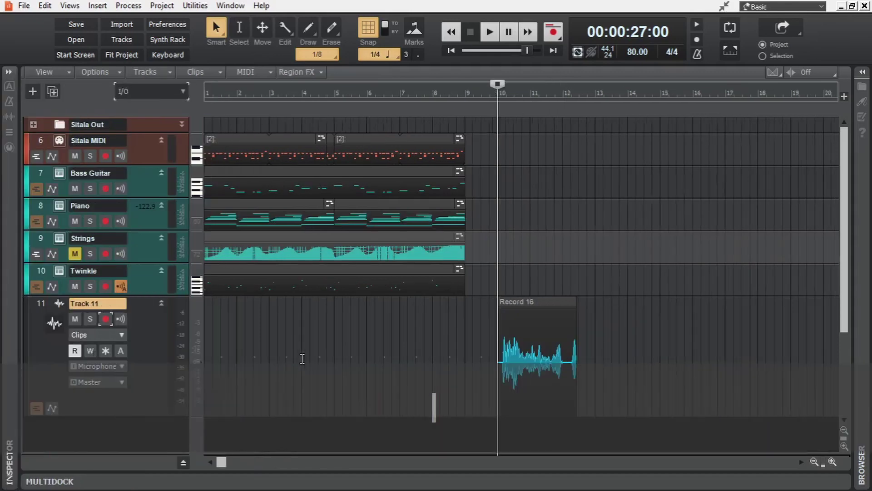
key(alt+2)
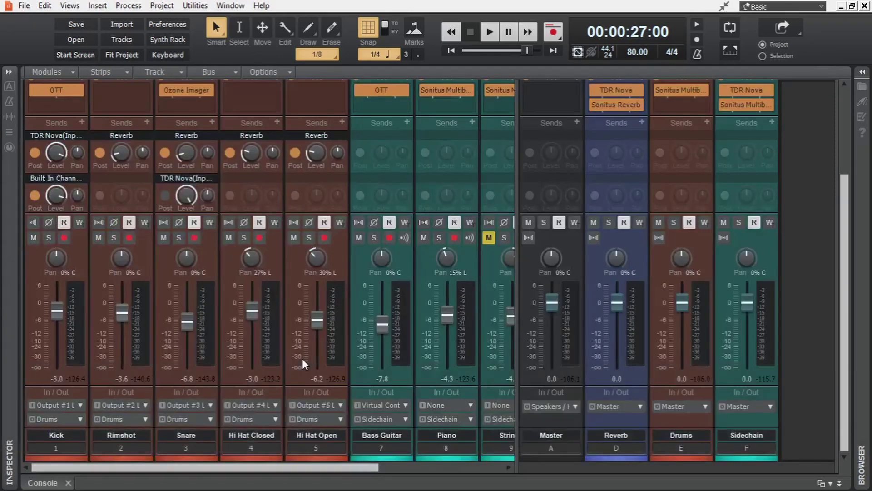
scroll(522, 109, up, 3)
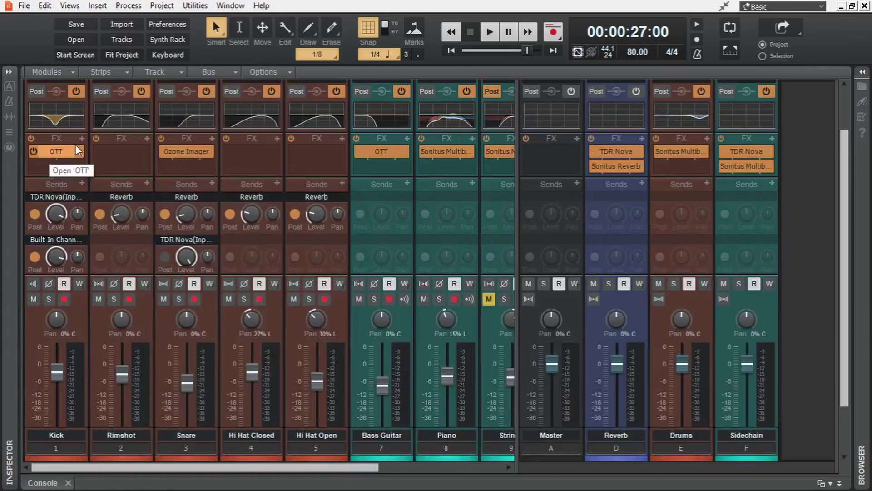
scroll(80, 97, up, 1)
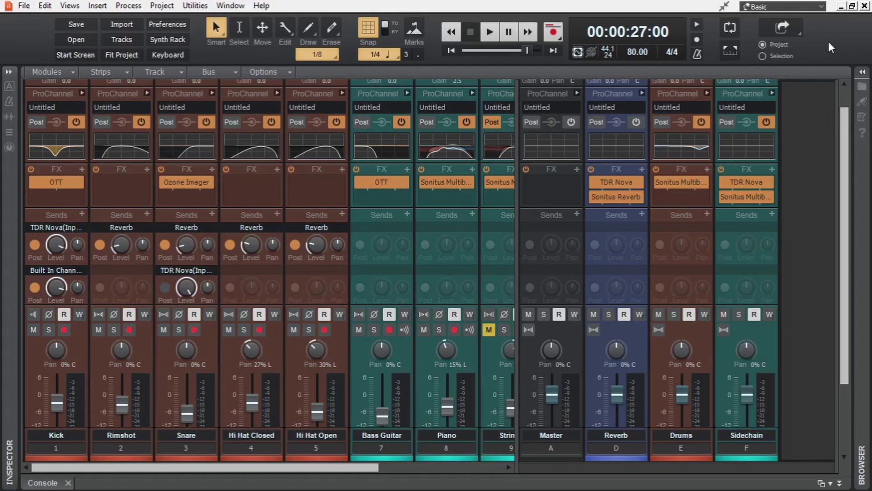
- Show the Mix module in the Control Bar, then toggle global effects bypass on and back off
click(794, 7)
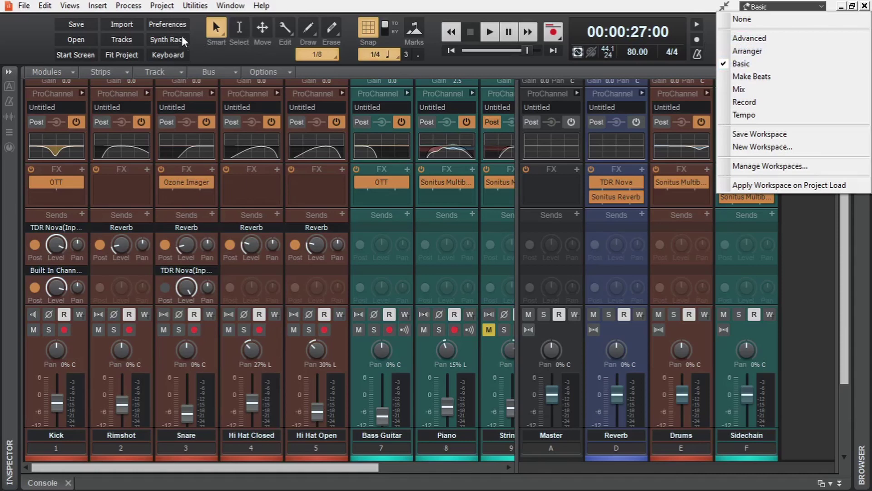
click(611, 9)
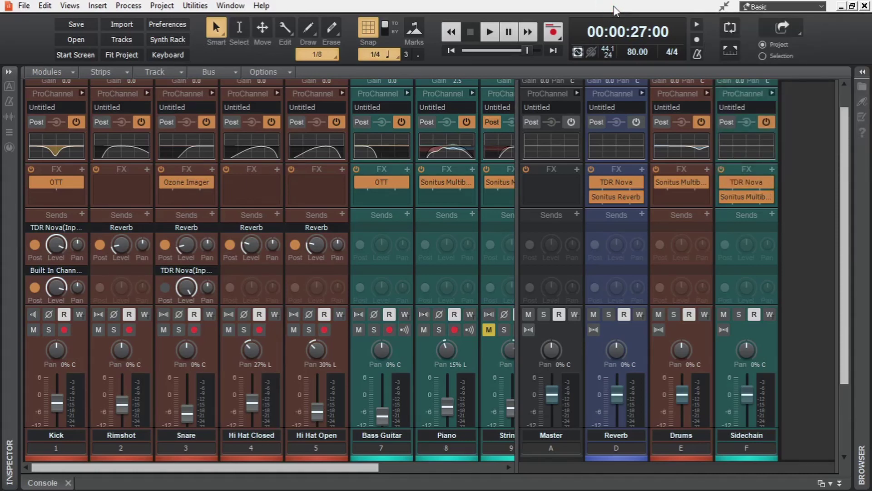
right_click(833, 42)
mouse_move(826, 57)
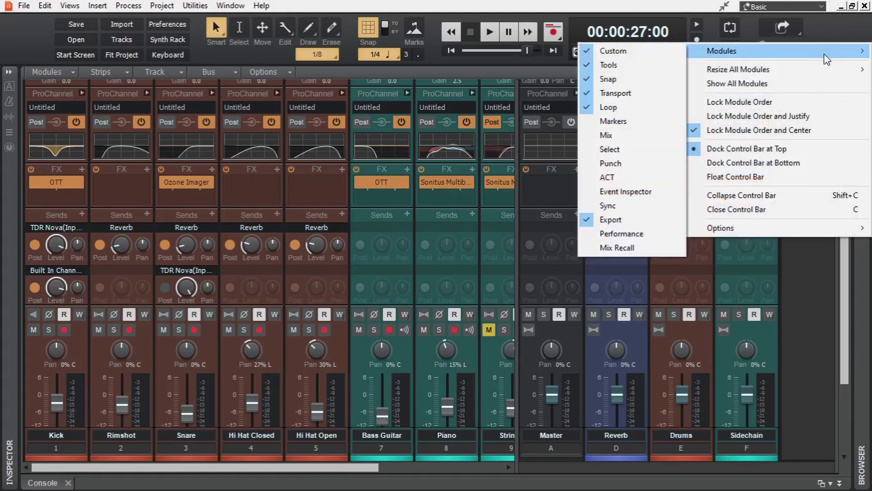
click(635, 135)
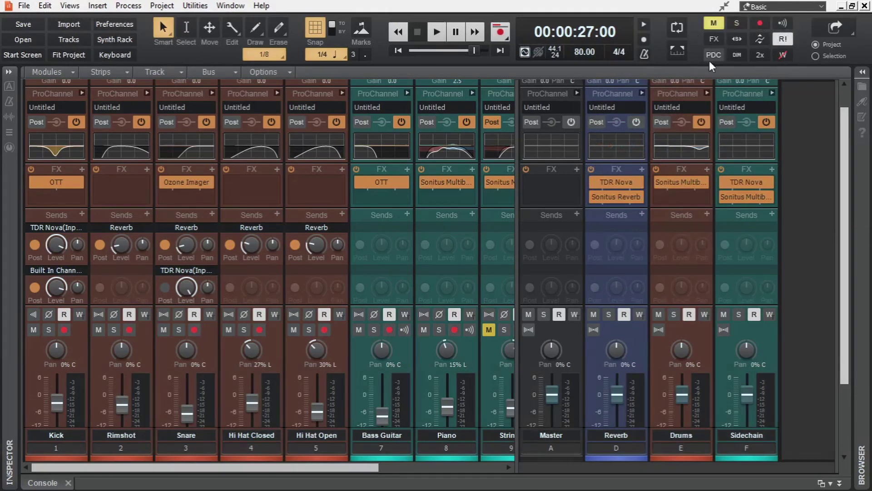
click(714, 39)
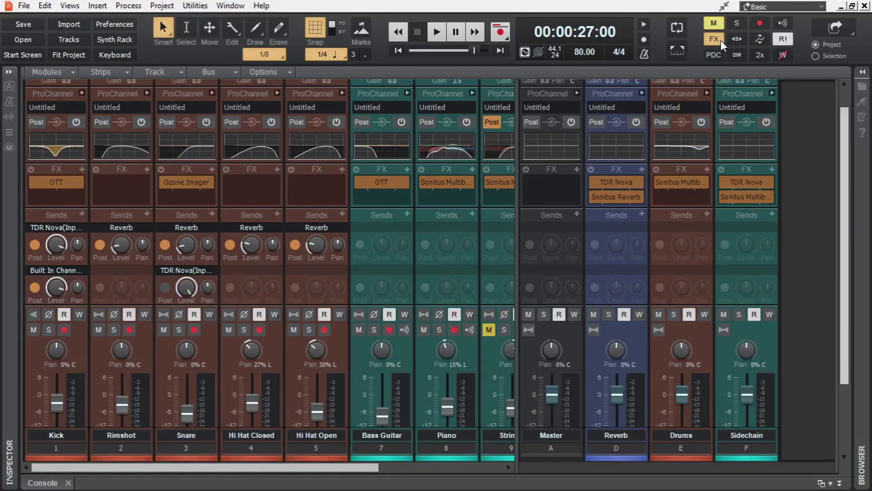
click(715, 39)
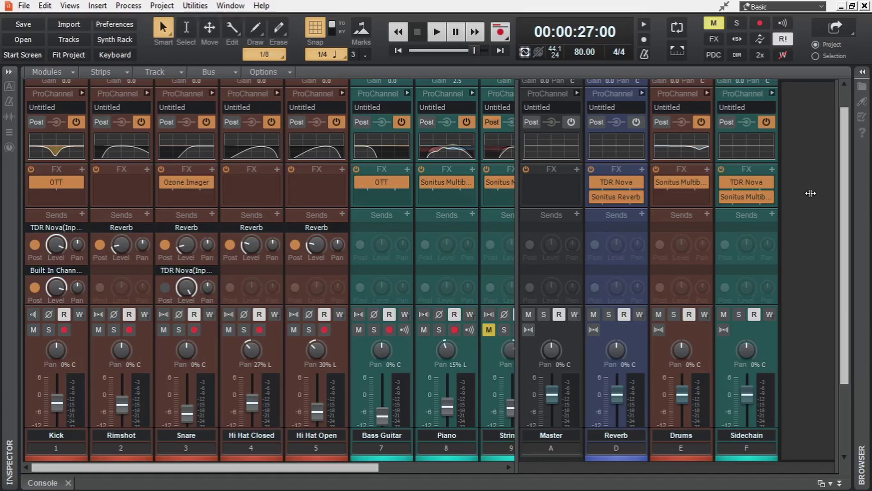
- Return to Track view, enlarge Twinkle, and show FX track controls in wider headers
key(d)
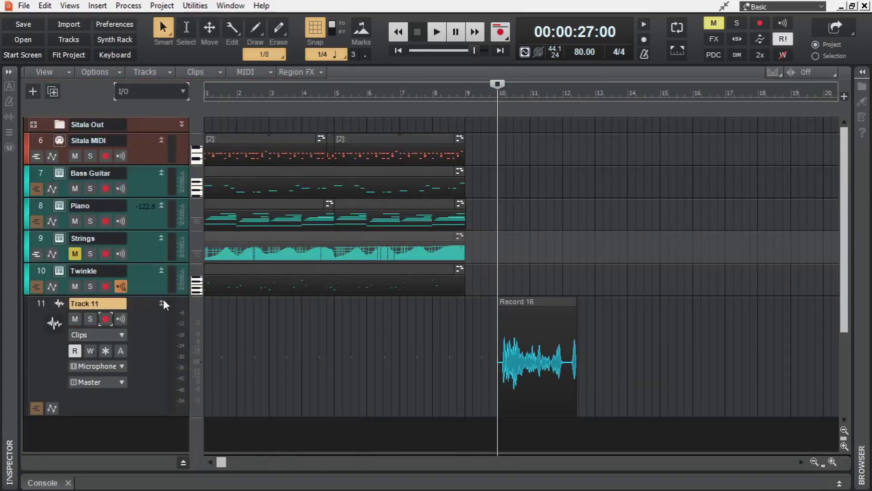
drag(161, 296, 159, 359)
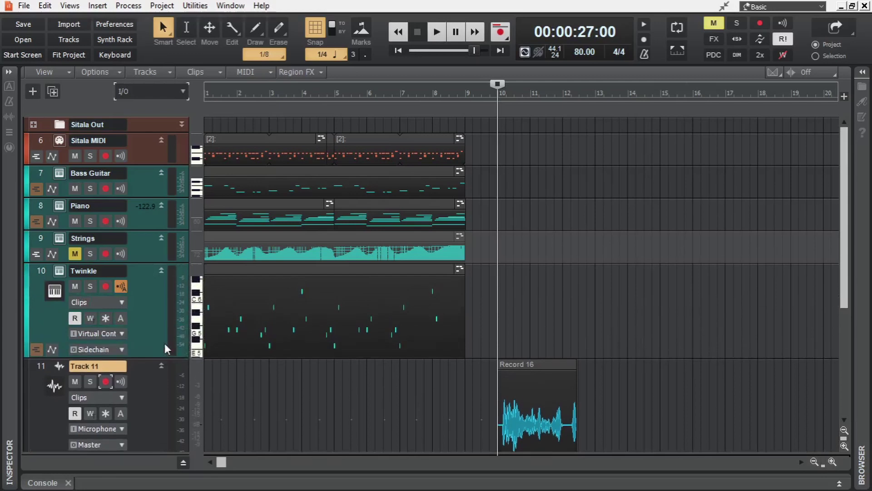
click(159, 96)
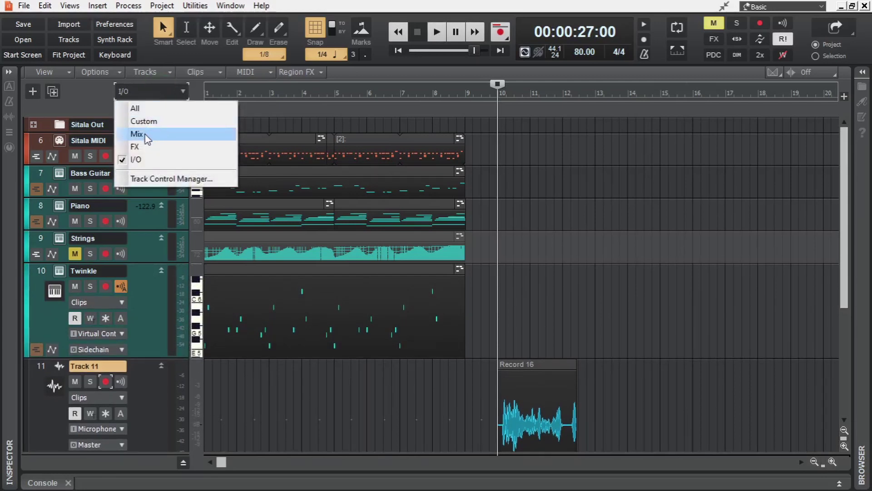
click(133, 148)
drag(190, 303, 217, 302)
- Open and close Twinkle's Cymatics Origin, freeze then unfreeze Twinkle, and enlarge Strings
double_click(168, 298)
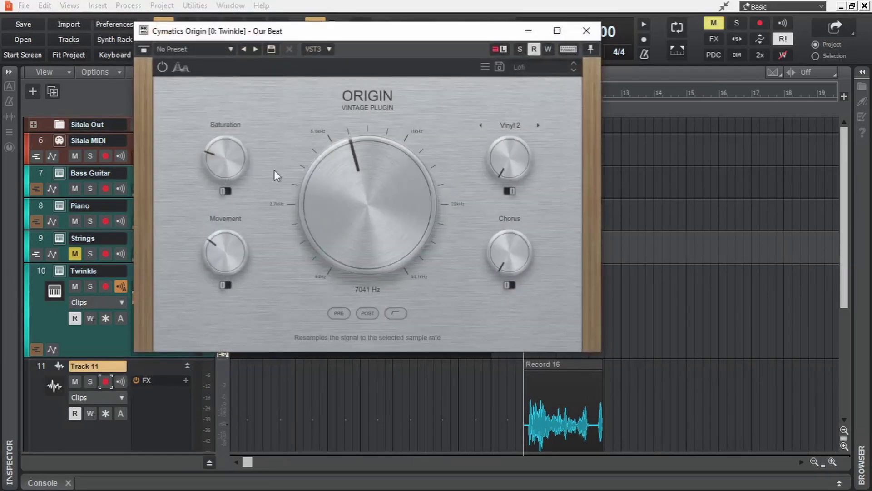
click(586, 31)
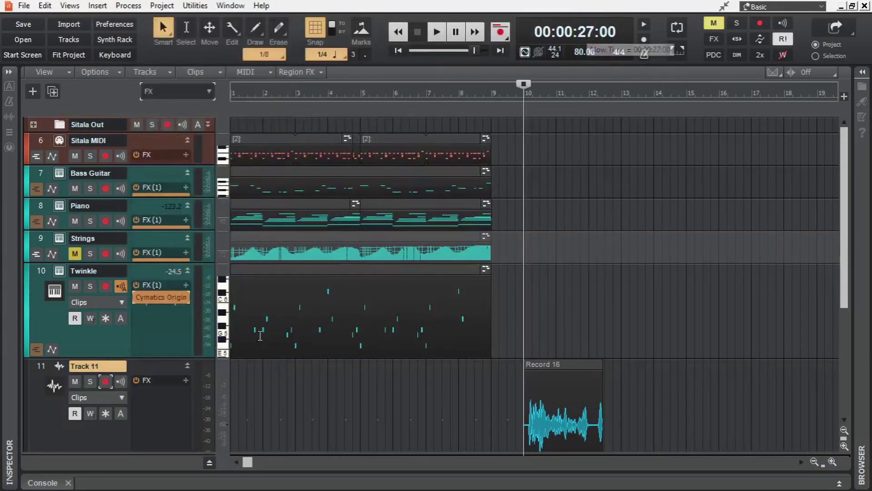
click(106, 318)
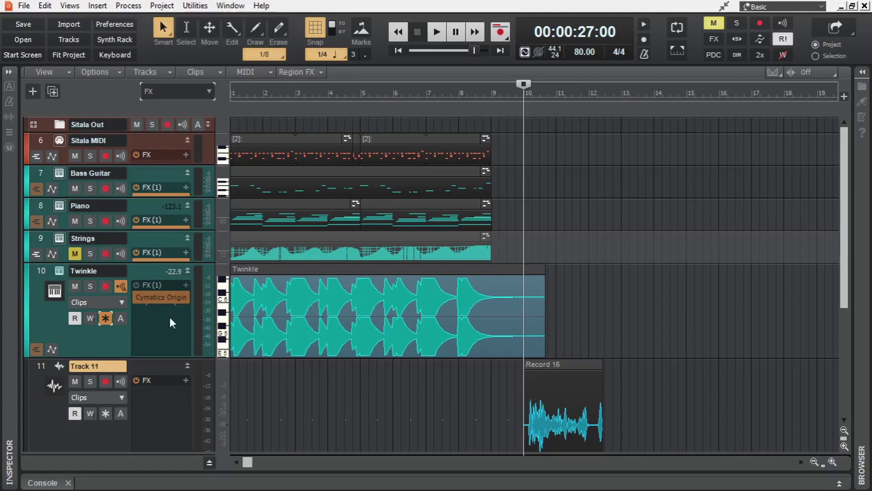
click(106, 318)
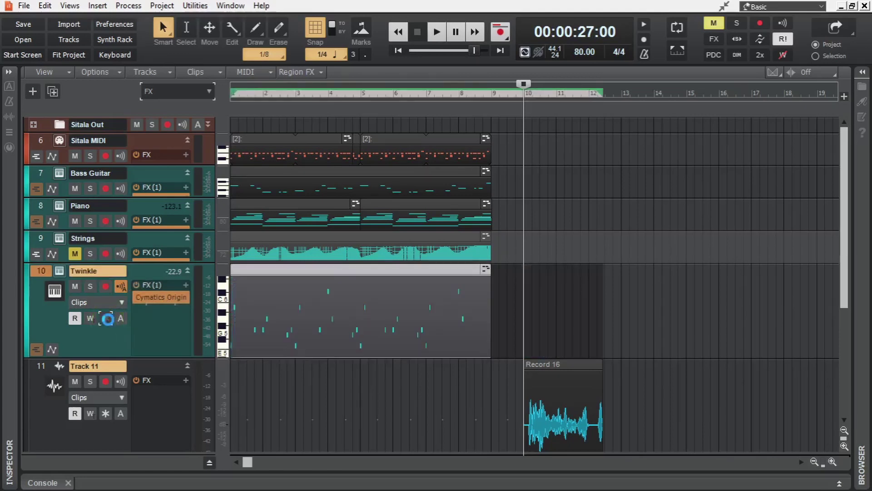
drag(126, 263, 126, 309)
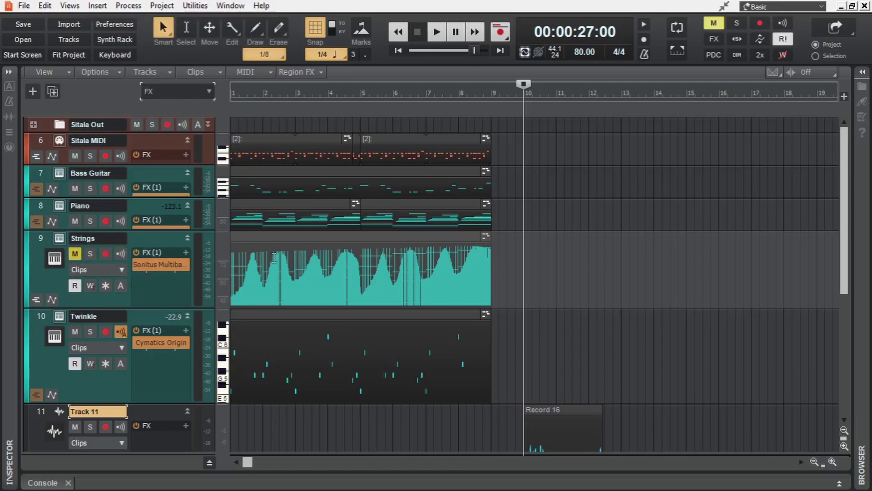
- Archive the Strings track and drag the Now Time back to bar 1
click(120, 288)
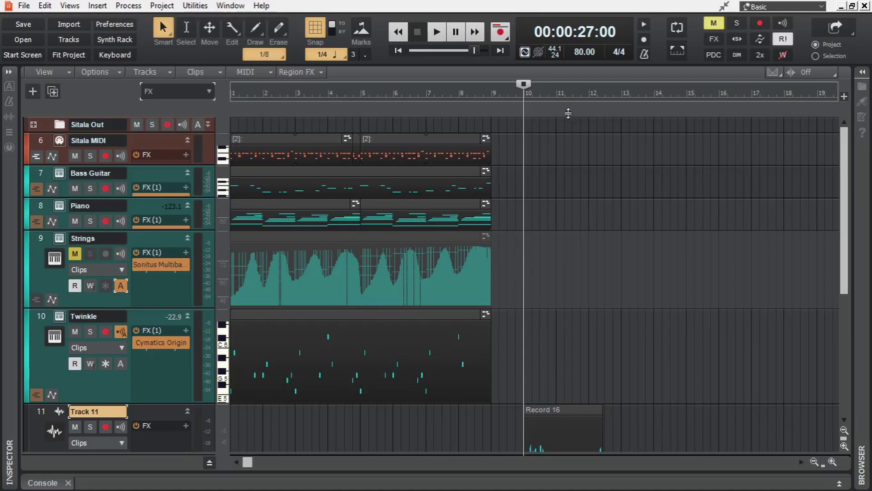
drag(523, 84, 202, 84)
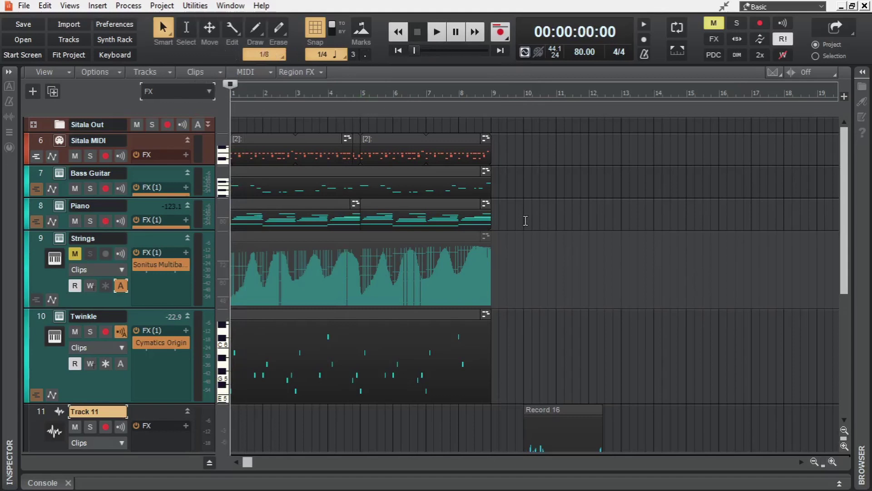
- Transpose the clips on tracks 7–10 up by 1 semitone
key(space)
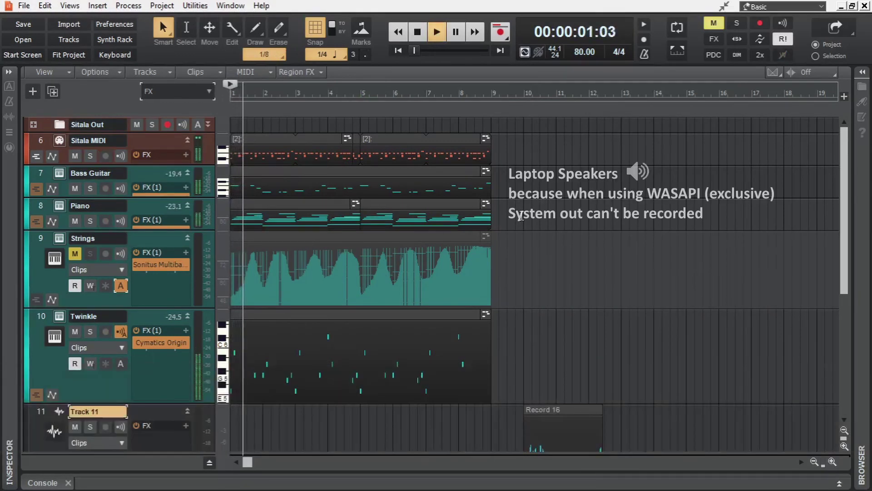
key(space)
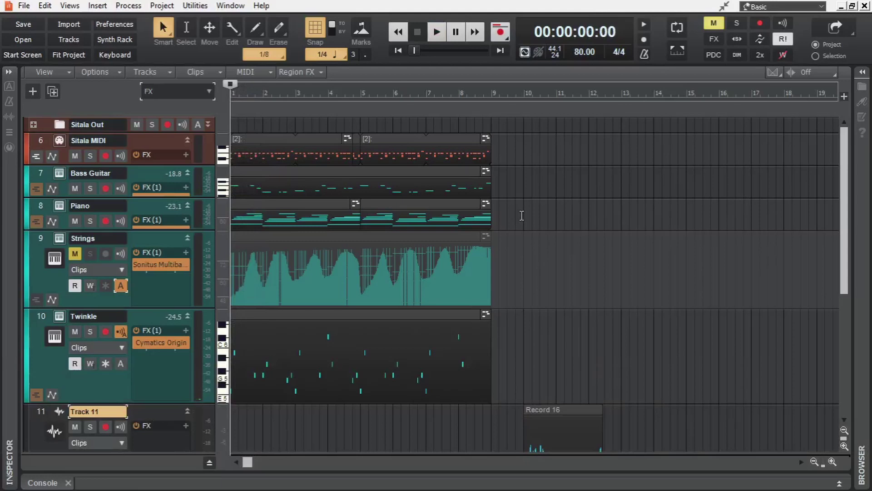
drag(523, 178, 178, 372)
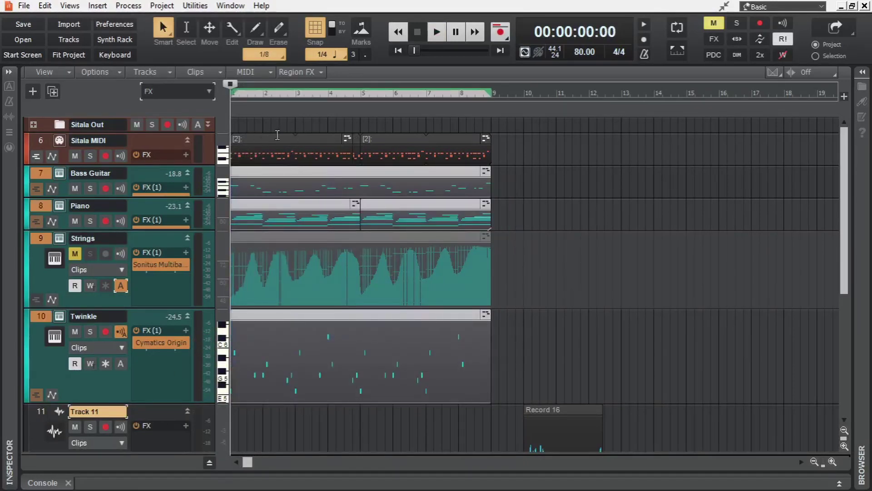
click(128, 6)
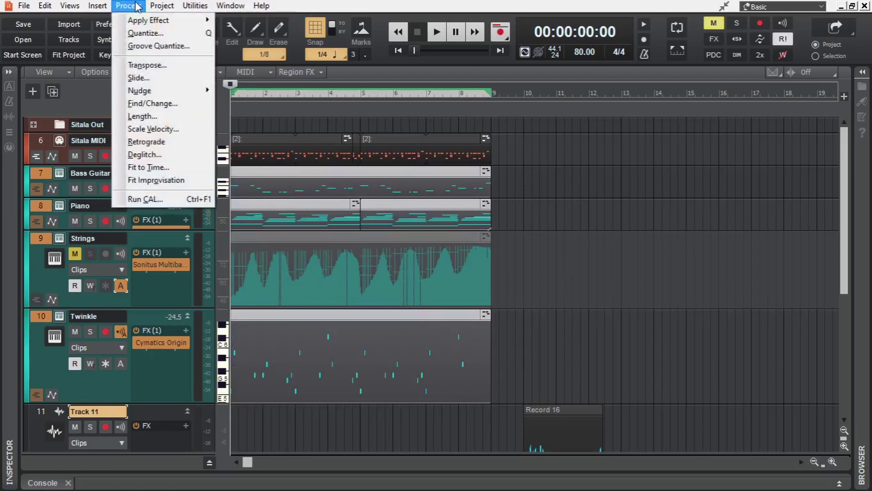
click(172, 68)
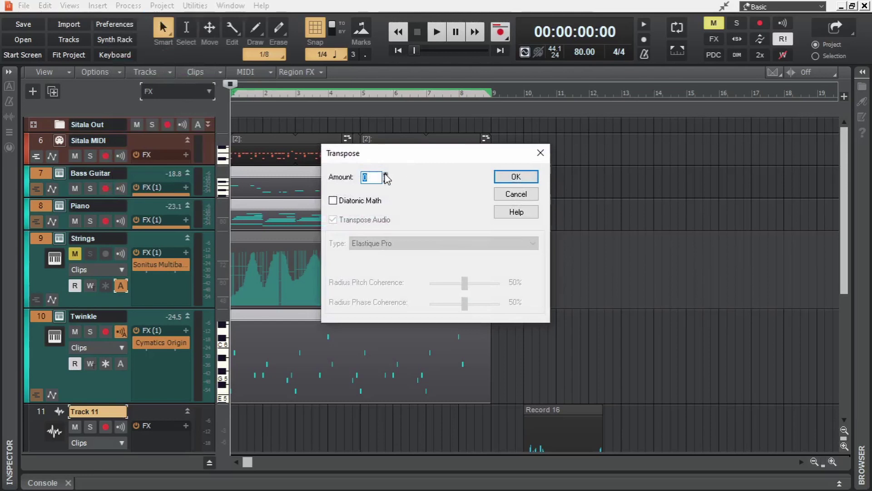
click(386, 175)
click(507, 178)
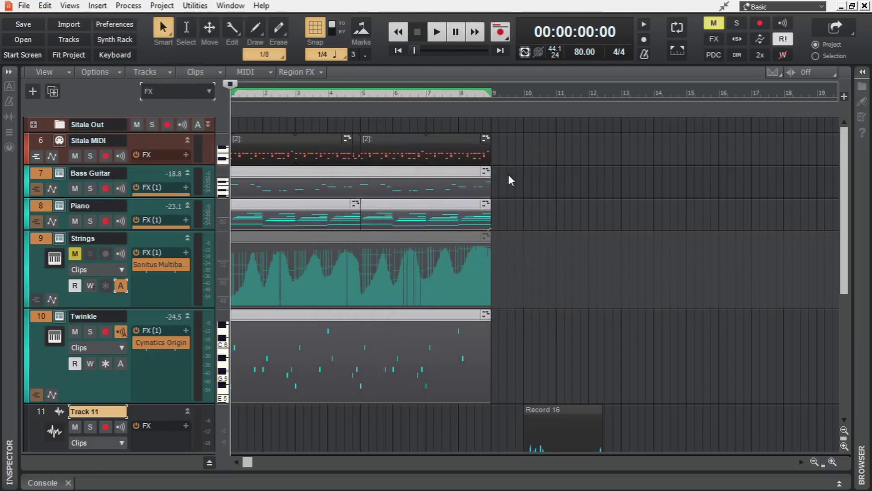
- Duplicate all clips on tracks 6–10 with Ctrl+D so they repeat after bar 9
key(space)
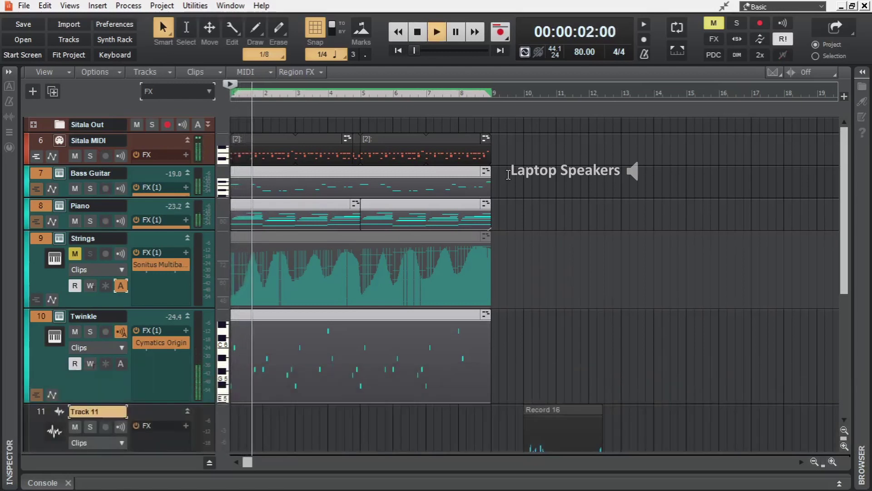
key(space)
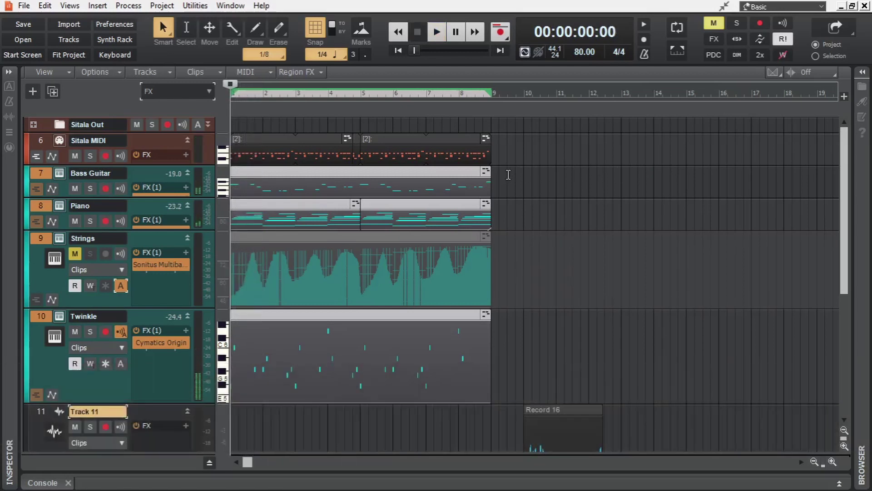
drag(518, 162, 255, 332)
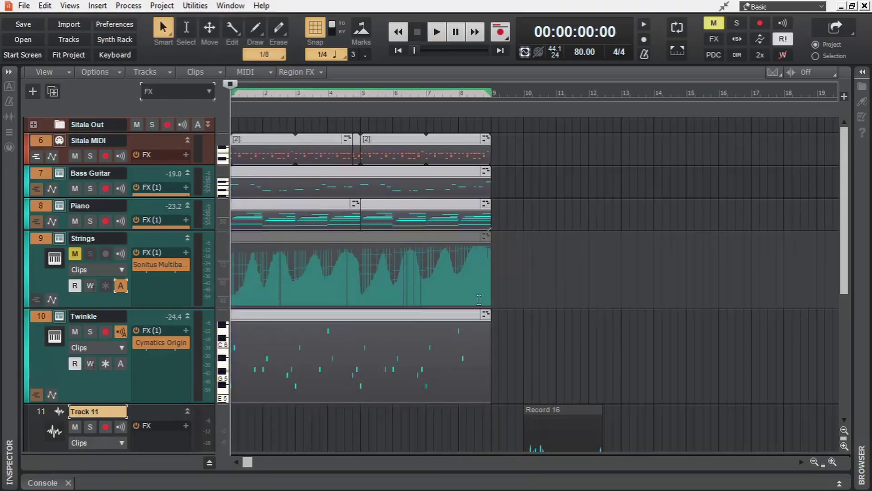
key(ctrl+d)
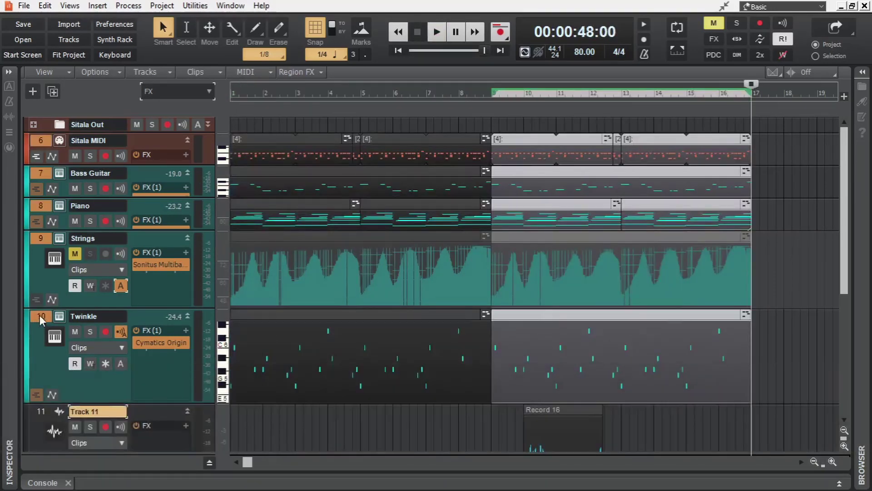
- Freeze the Twinkle, Piano and Bass Guitar synths together to audio
click(40, 315)
ctrl+click(39, 206)
ctrl+click(38, 173)
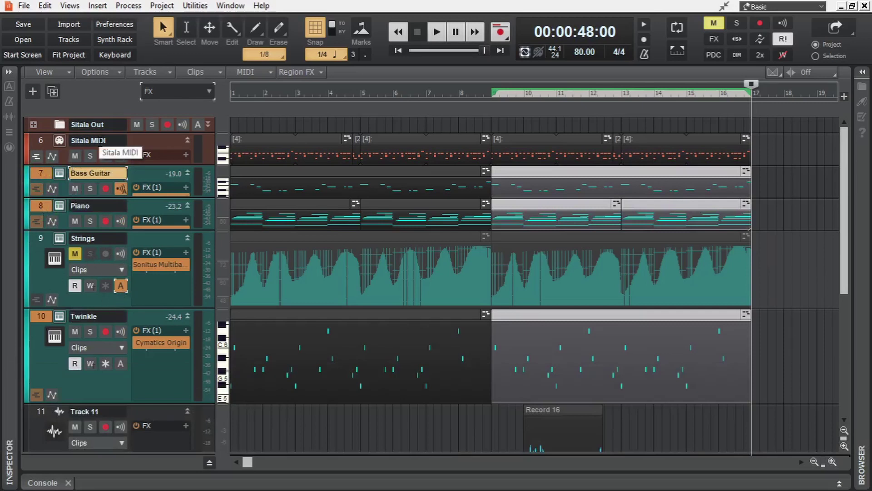
key(ctrl)
ctrl+click(108, 363)
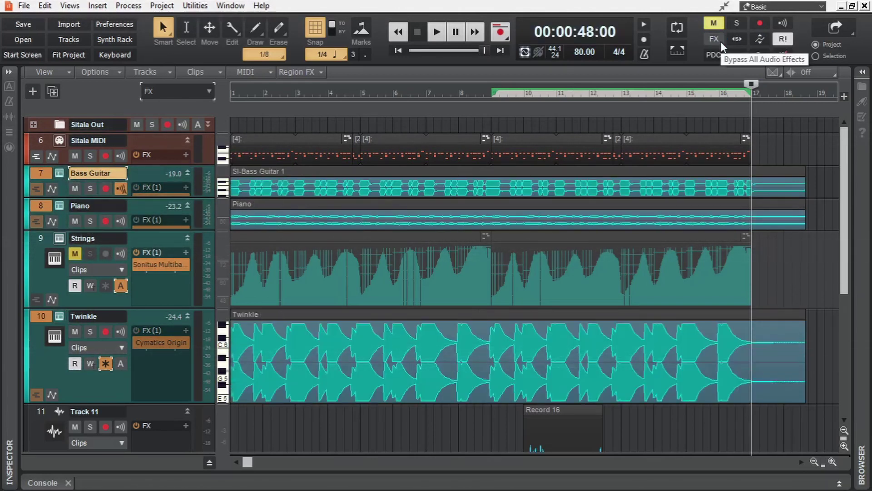
- Bypass all audio effects and collapse tracks 6–10 to minimum height
click(720, 42)
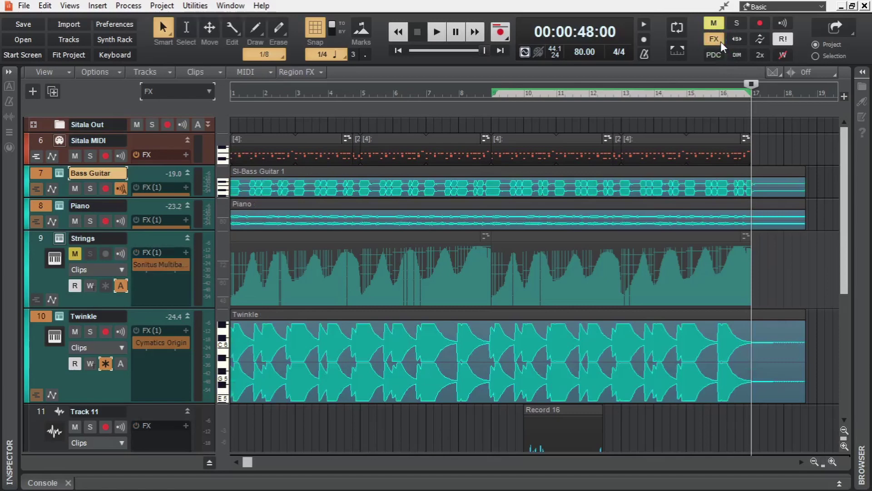
click(41, 140)
shift+click(41, 316)
shift+click(188, 140)
- Delete the Record 16 clip from Track 11 and set the Now Time to bar 7
click(563, 272)
key(Delete)
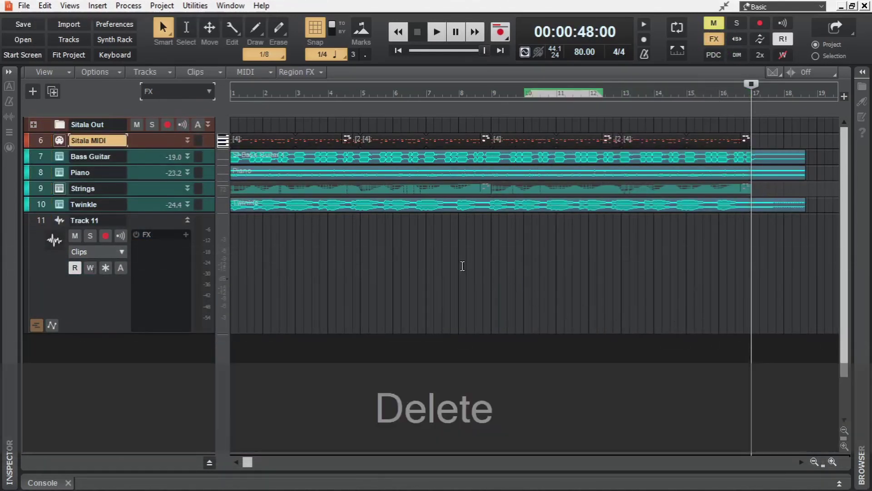
click(427, 249)
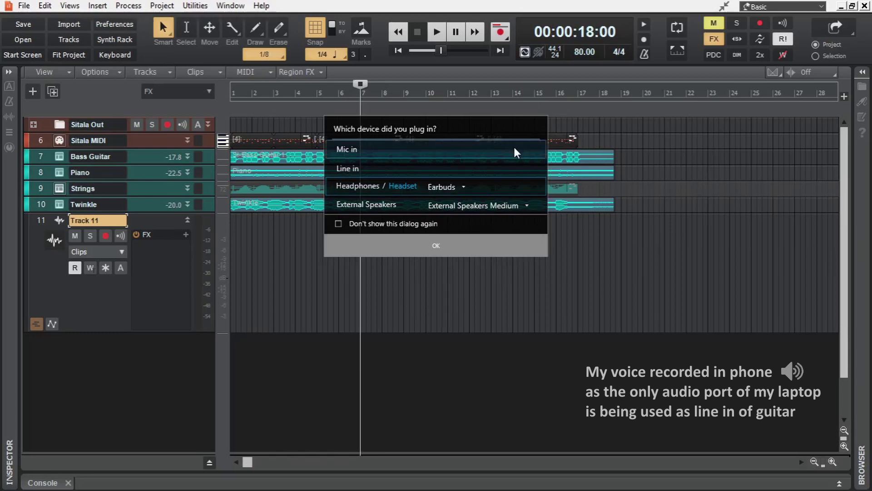
- Add the plugged-in Realtek Audio device as Line In and confirm it in Audio preferences
click(350, 169)
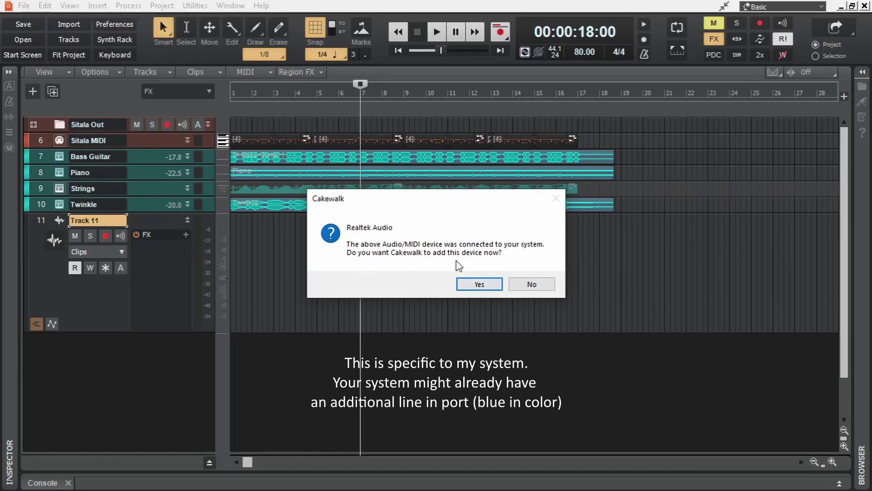
click(482, 284)
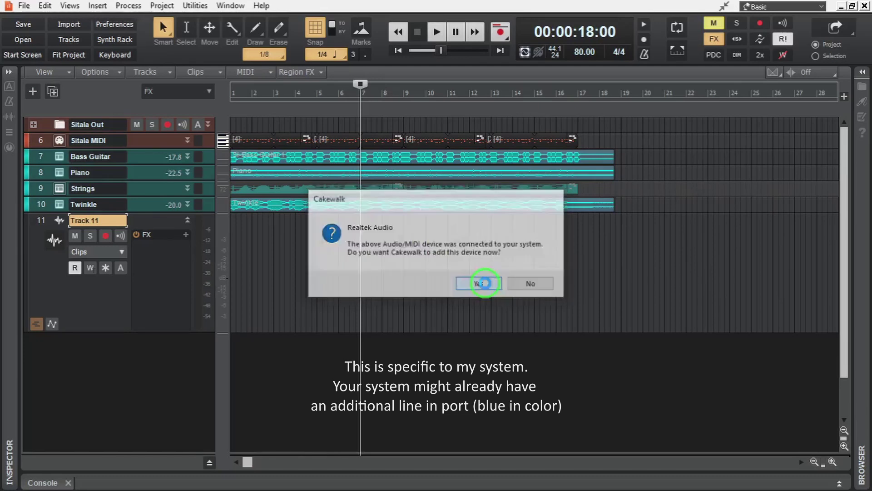
key(p)
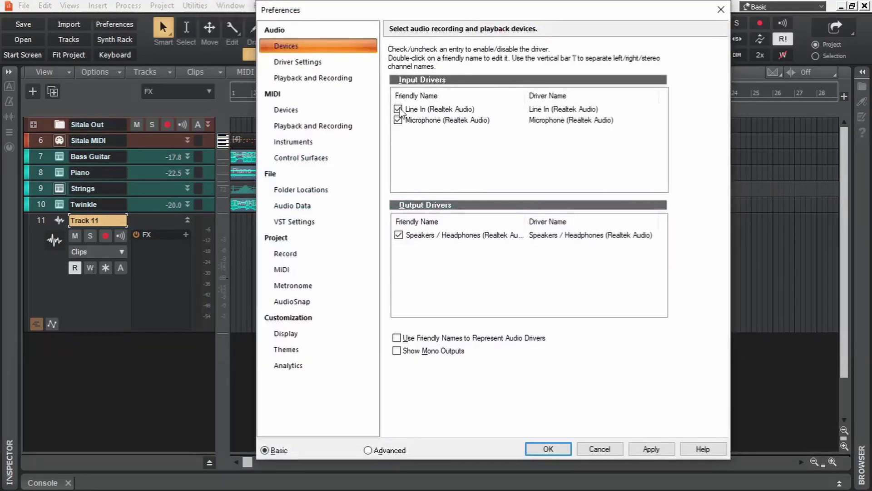
click(548, 448)
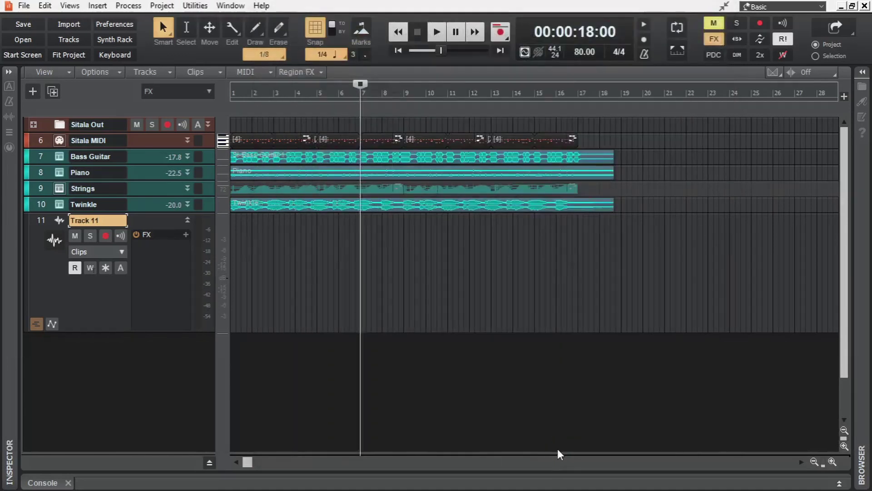
- Show I/O track controls and turn on Input Echo for Track 11's Line In
click(189, 90)
click(182, 161)
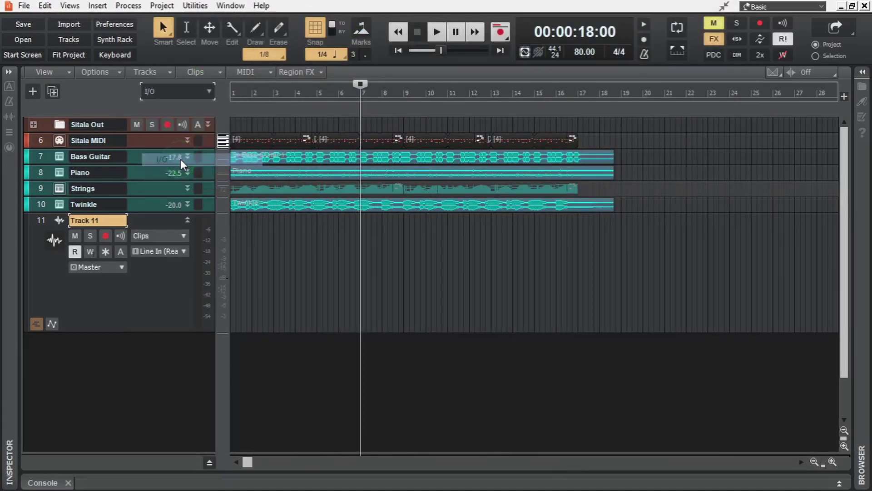
click(162, 251)
mouse_move(273, 278)
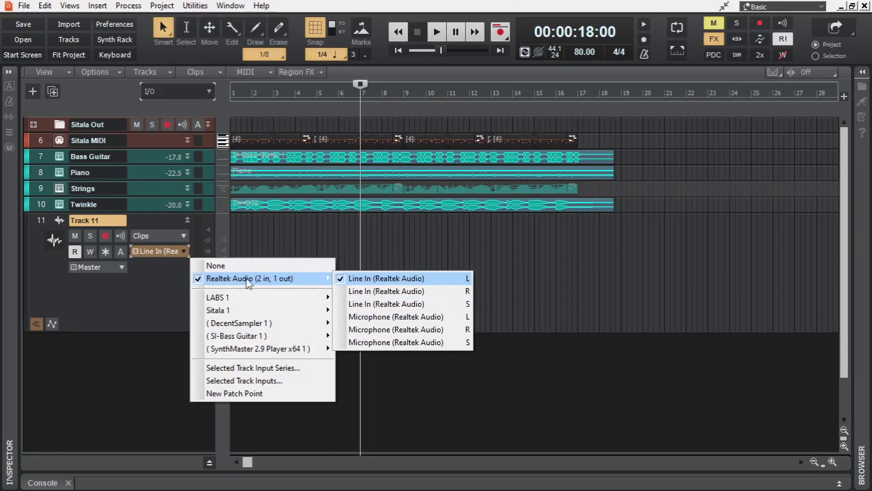
click(131, 264)
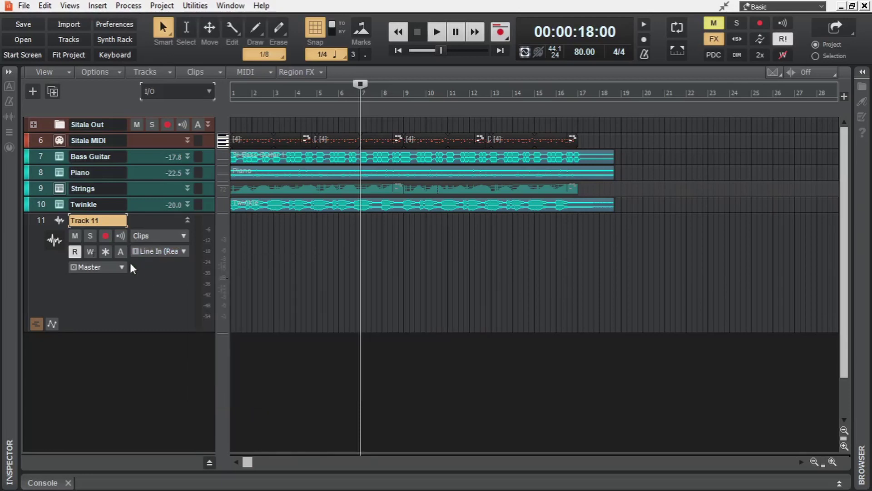
click(123, 237)
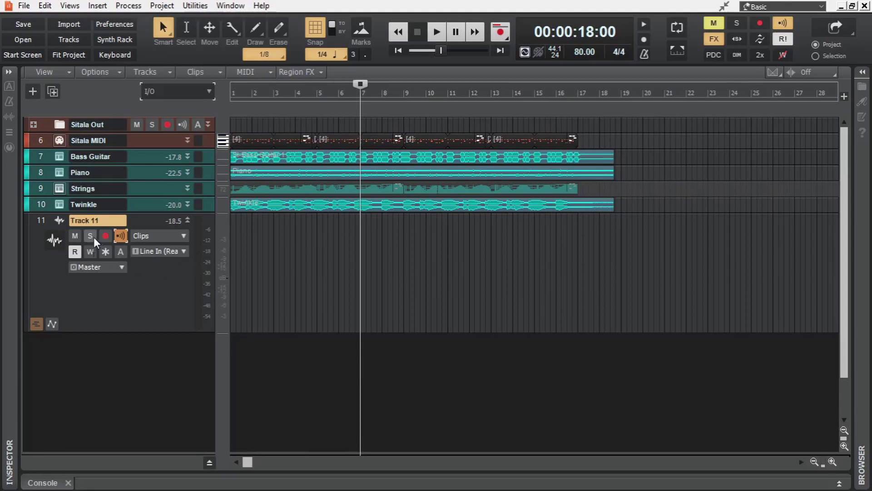
- Arm Track 11 and record the Record 14 guitar take from Line In at bar 7
click(106, 236)
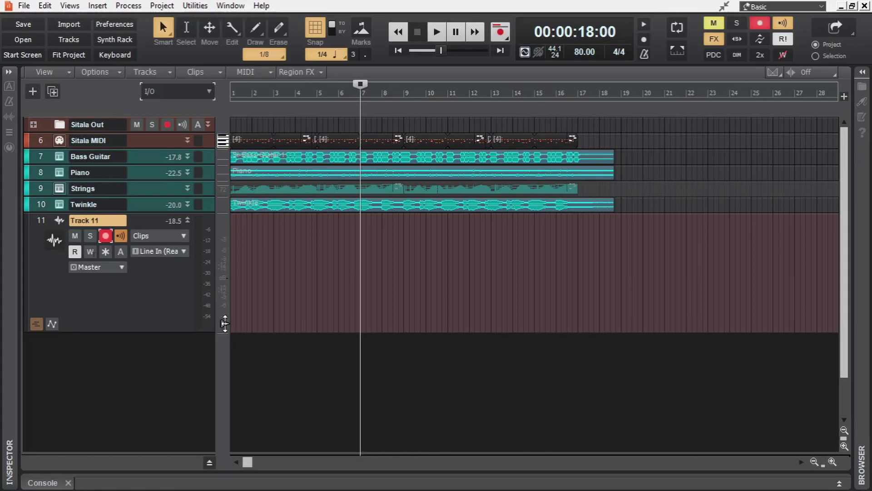
key(r)
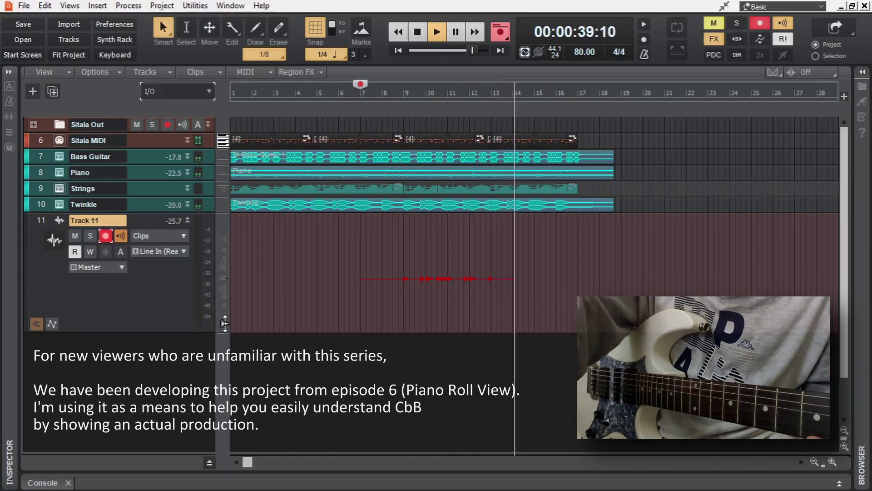
key(space)
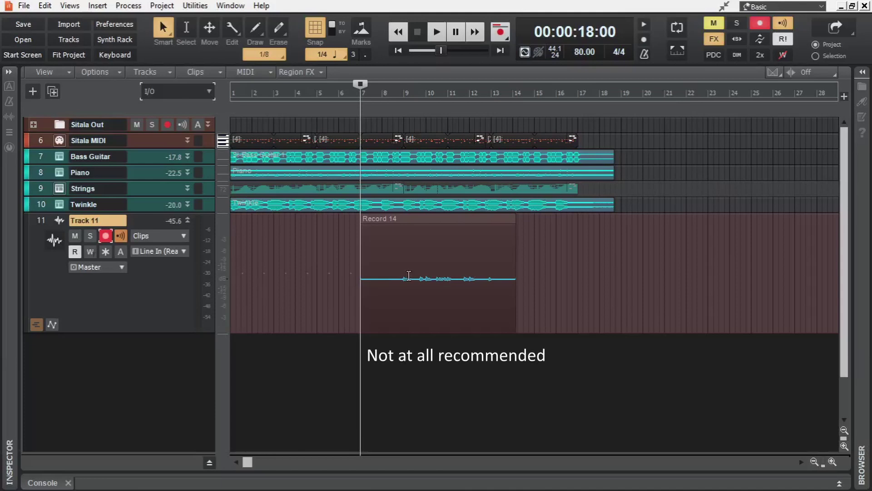
- Normalize the Record 14 clip to -2.0 dB
click(417, 218)
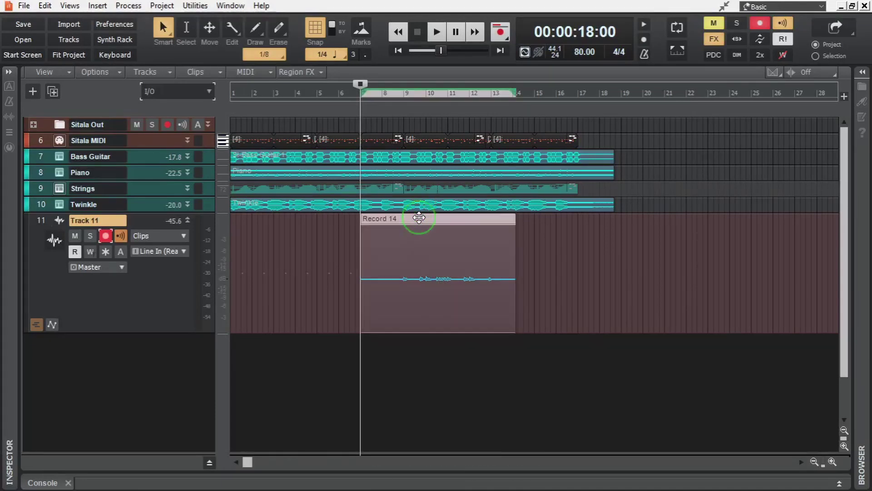
click(124, 7)
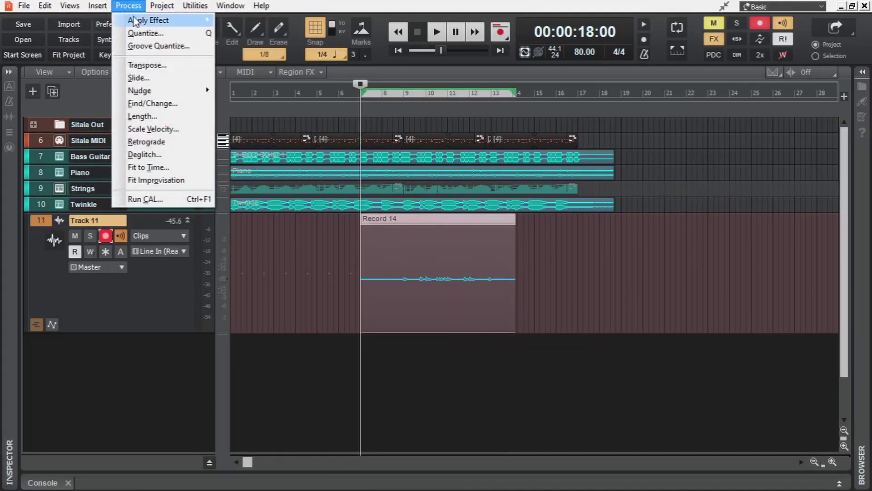
mouse_move(146, 21)
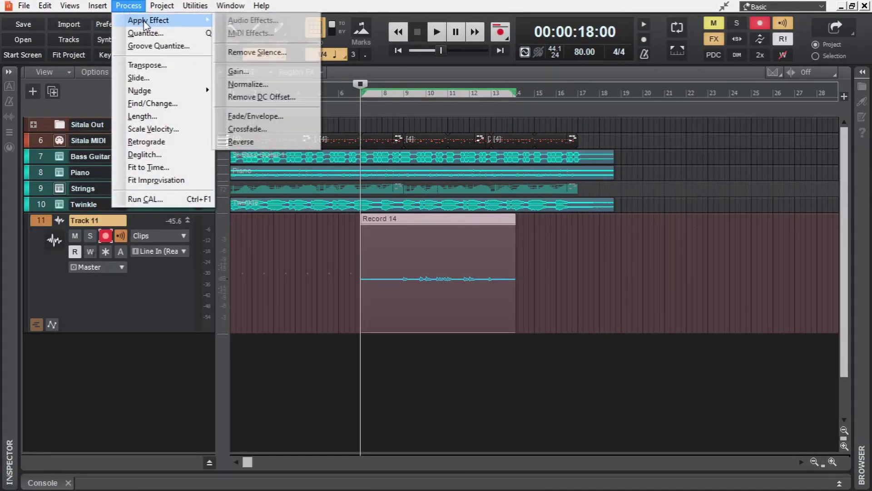
click(294, 84)
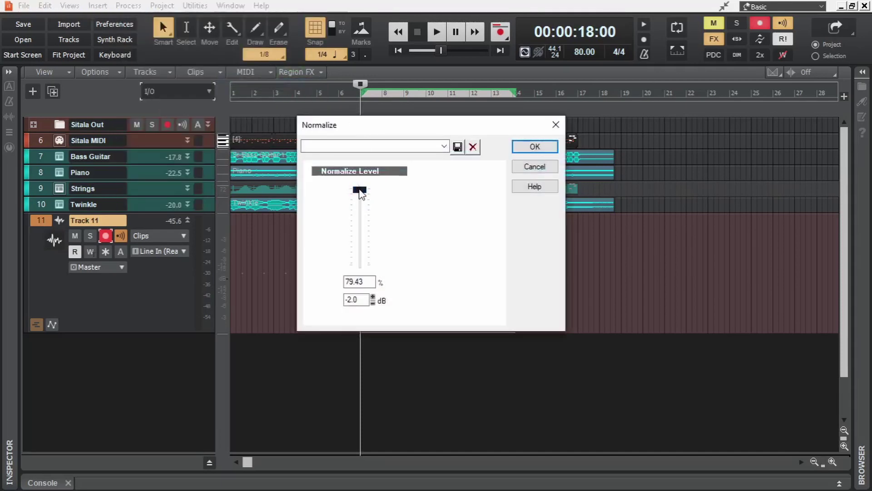
drag(362, 194, 389, 173)
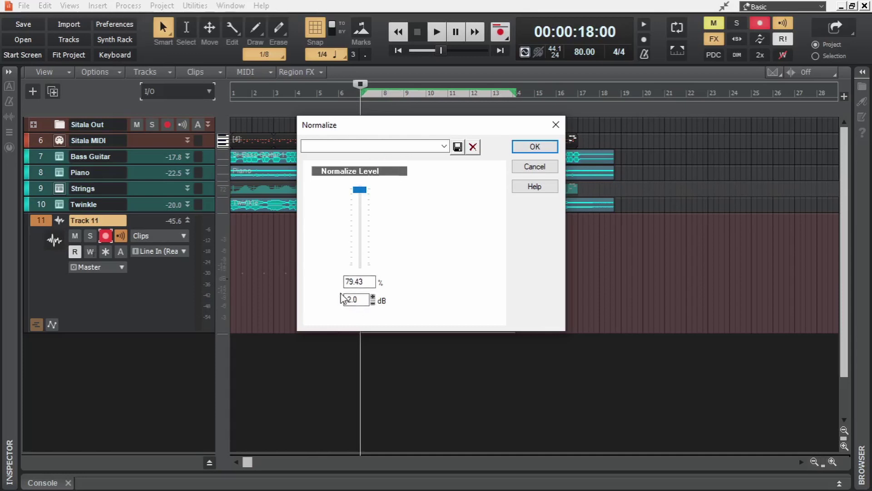
click(537, 147)
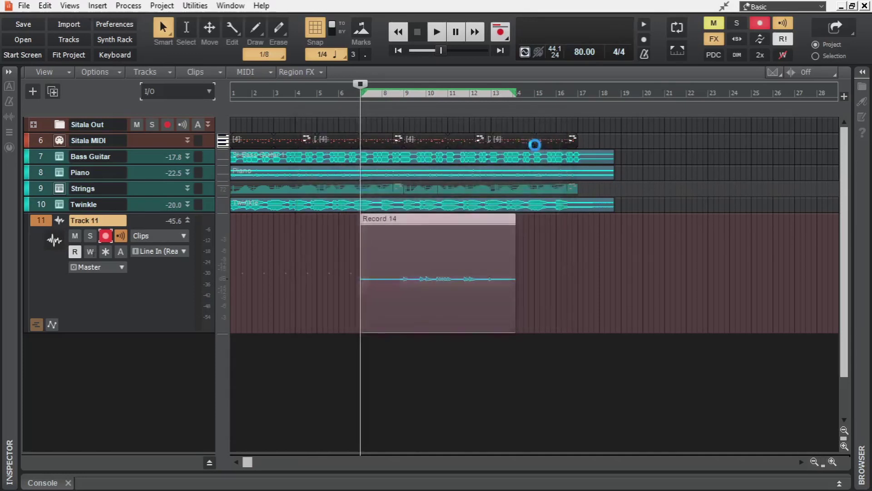
- Draw vertical grid lines in front of clips and trim Record 14's start to just before bar 9
alt+scroll(465, 258, up, 2)
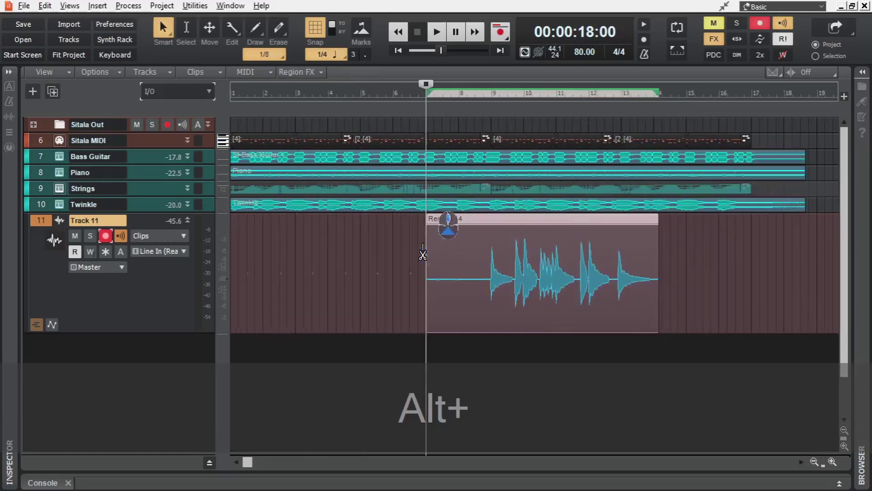
alt+scroll(584, 233, up, 2)
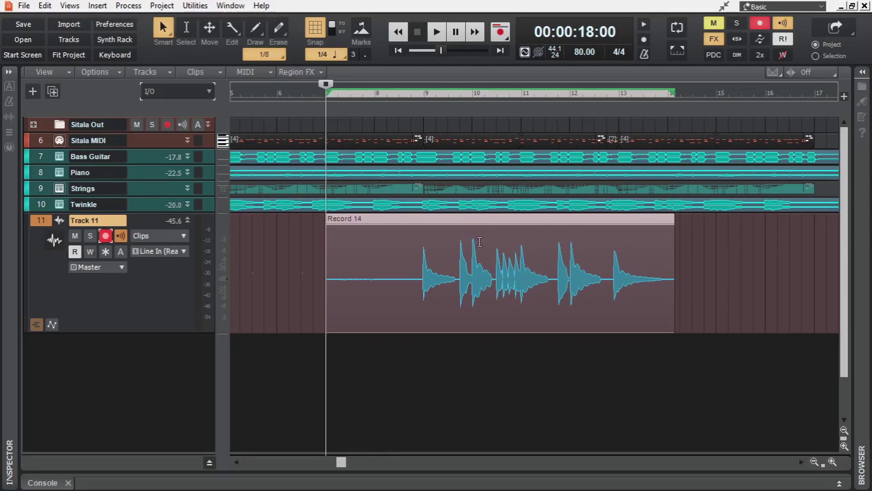
alt+scroll(463, 243, up, 1)
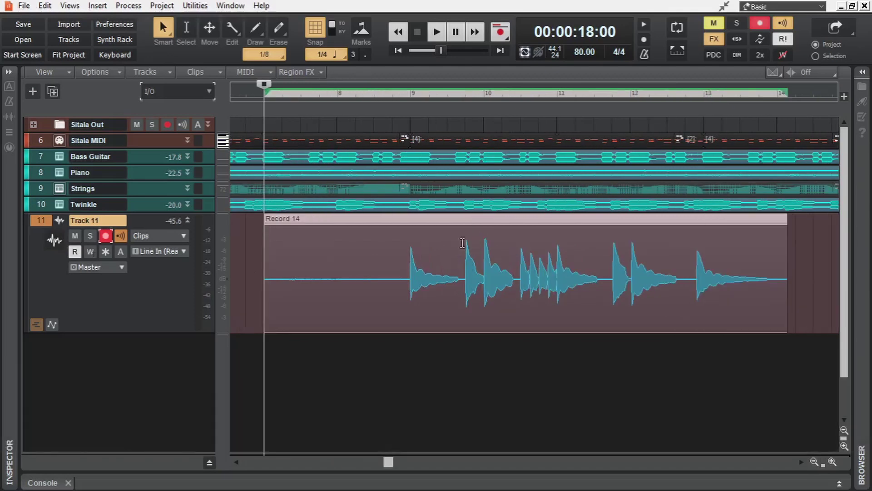
click(54, 71)
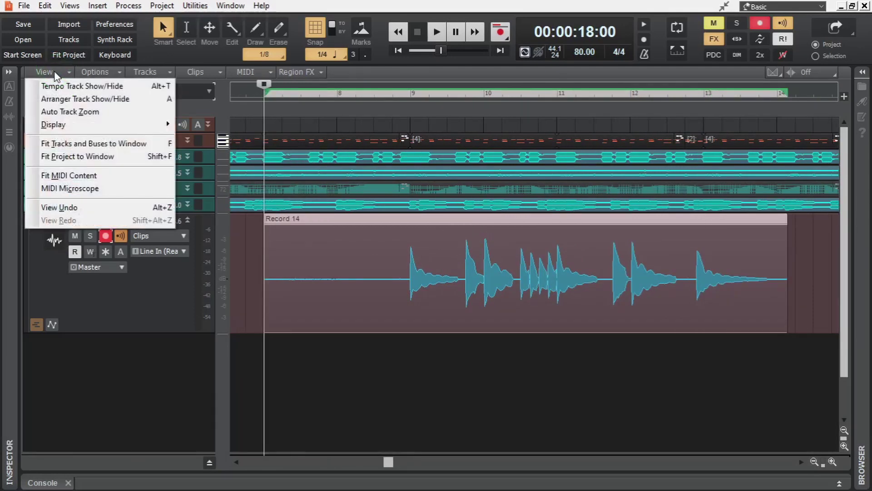
mouse_move(69, 125)
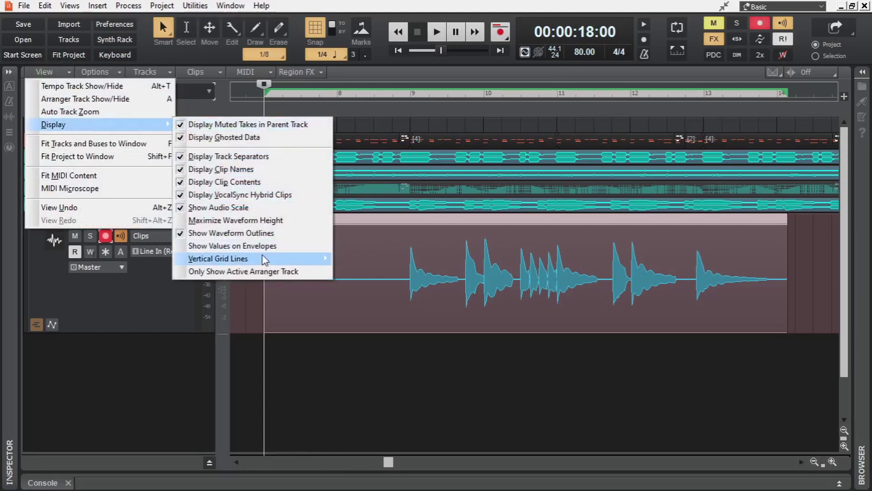
mouse_move(236, 257)
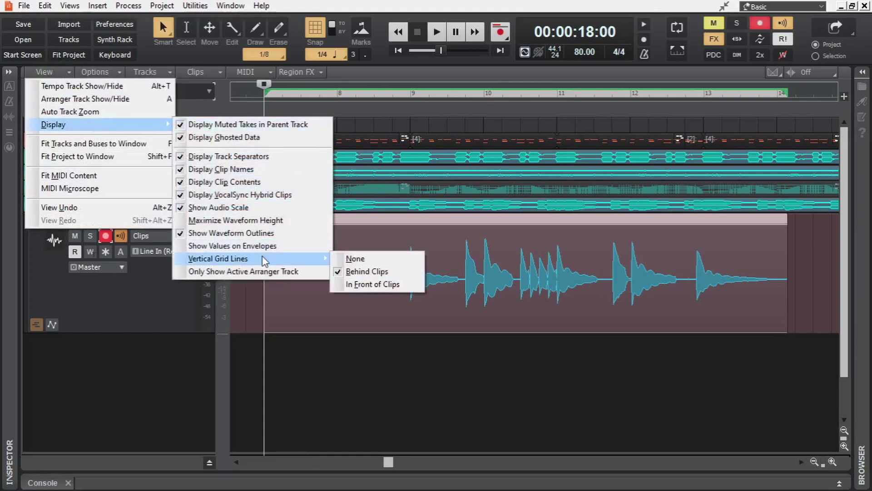
click(365, 284)
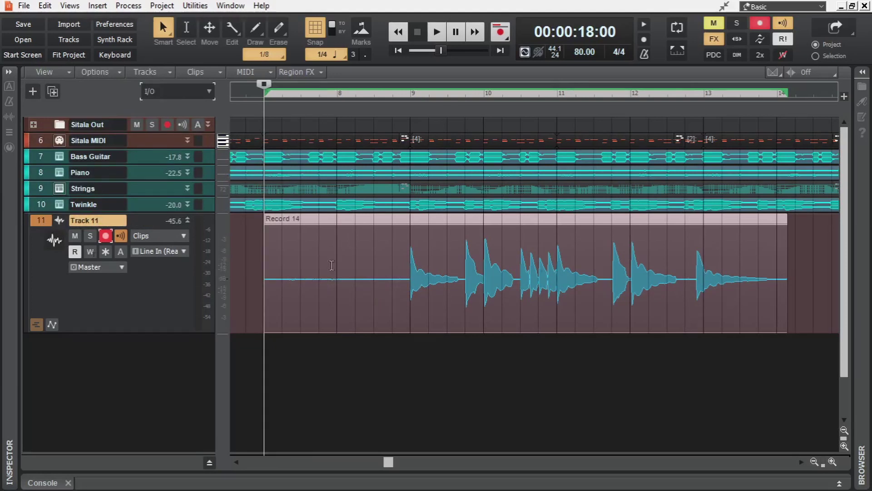
drag(264, 262, 394, 280)
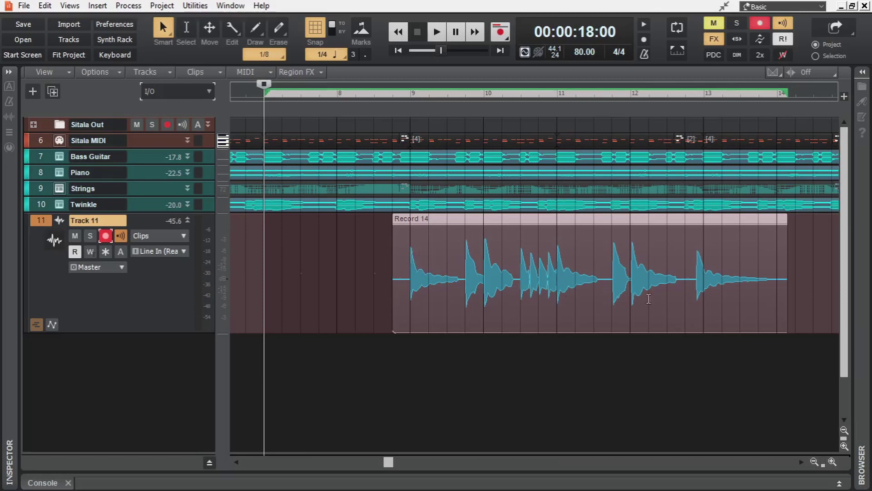
- Show Record 14's audio transient markers and drag marker 9 onto the 11:04 beat
scroll(649, 299, up, 2)
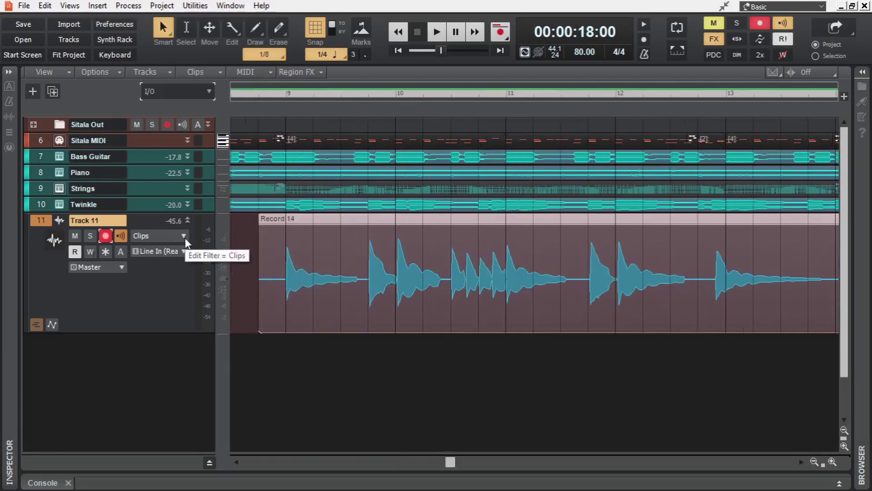
click(185, 235)
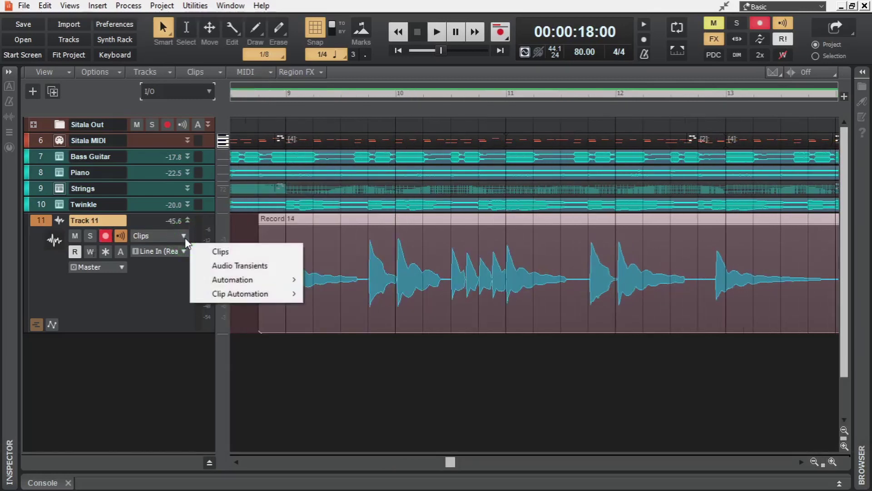
click(280, 266)
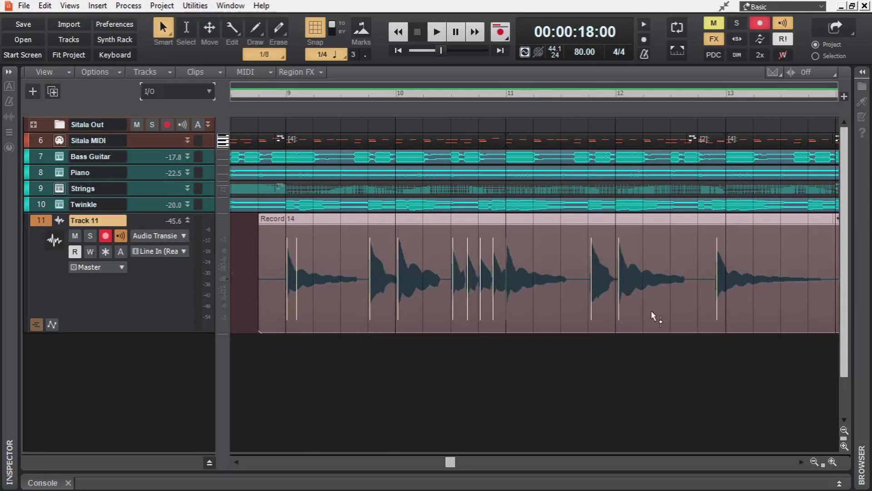
scroll(617, 310, up, 3)
mouse_move(551, 302)
mouse_down()
mouse_move(504, 300)
mouse_move(599, 310)
mouse_up()
drag(598, 305, 541, 303)
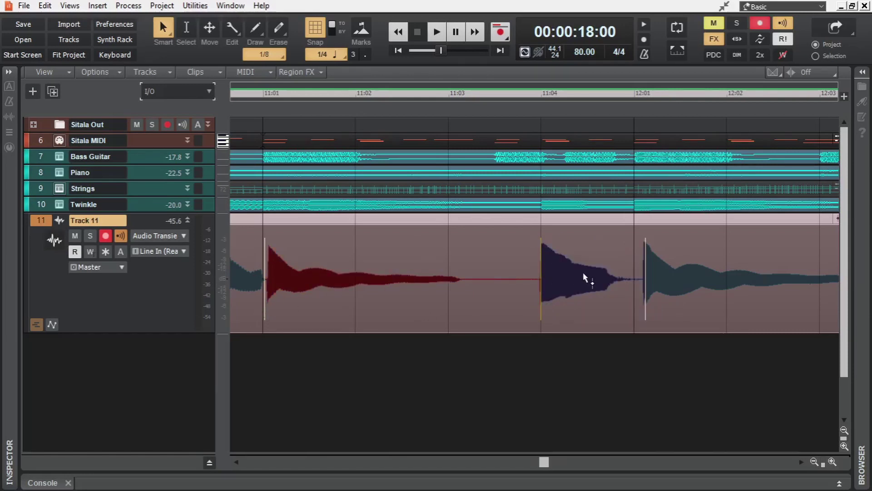
scroll(583, 272, down, 3)
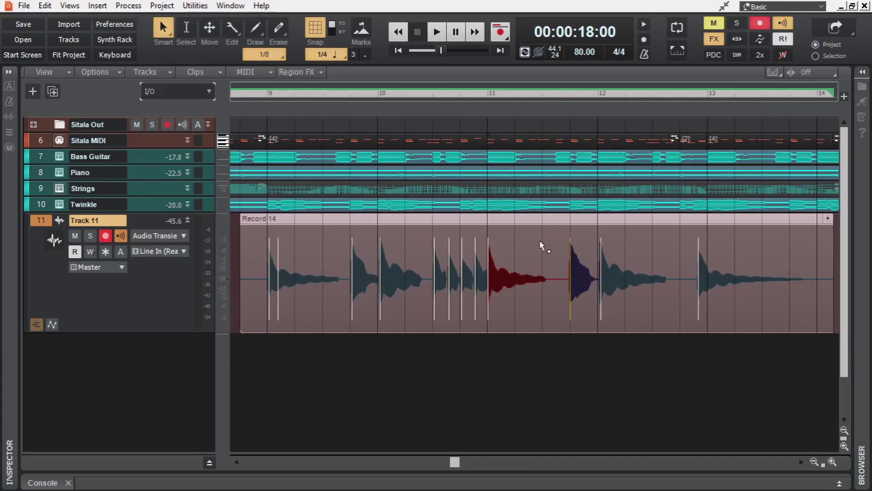
- Quantize Record 14's transients to 1/16 in AudioSnap, then undo it to keep the original timing
click(538, 241)
key(a)
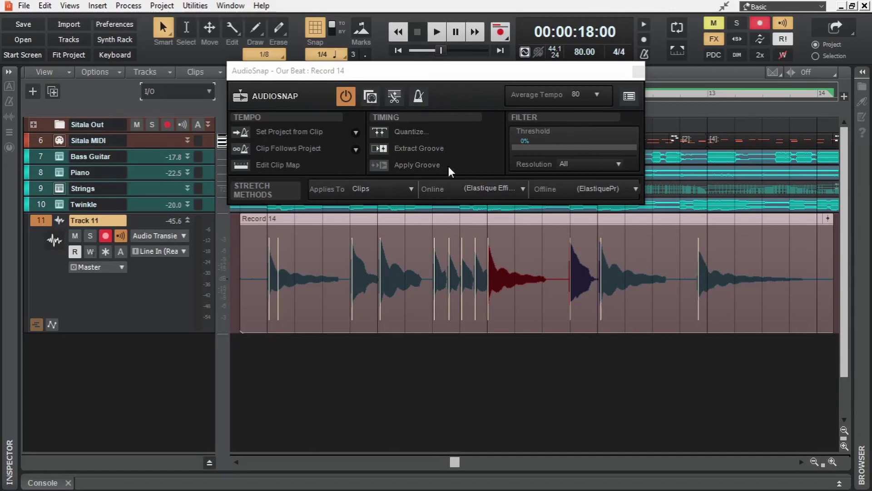
click(383, 131)
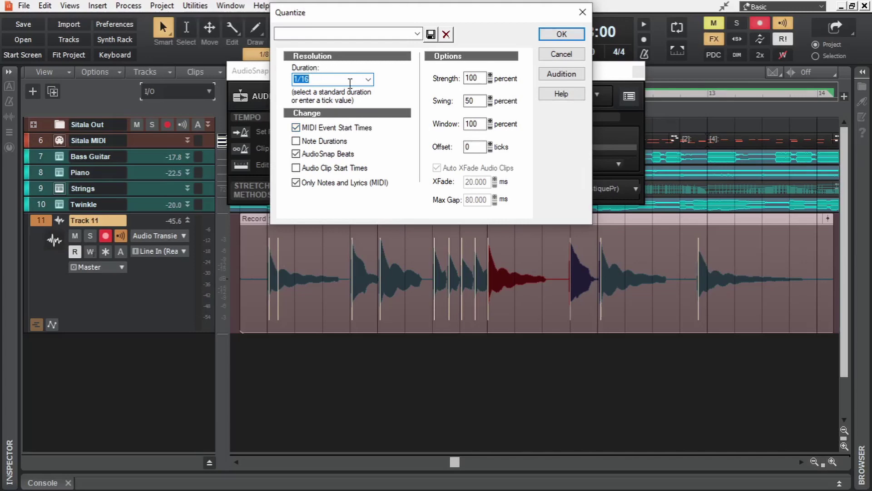
click(569, 35)
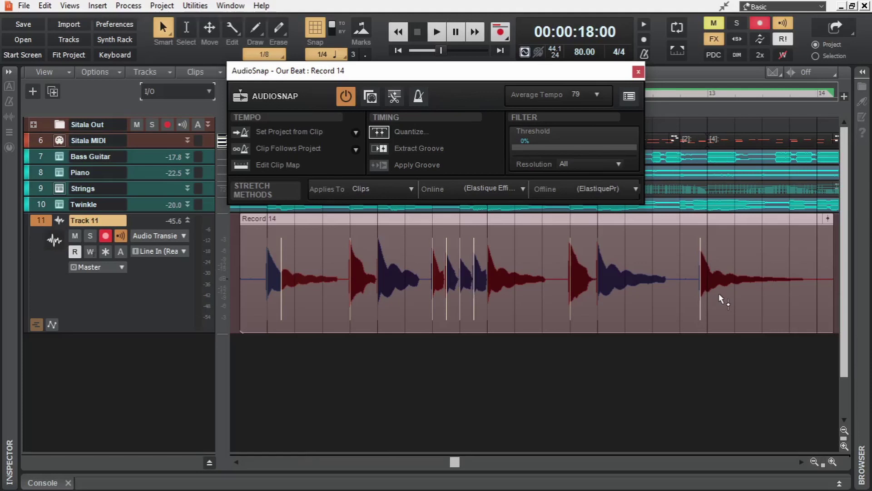
scroll(522, 278, up, 3)
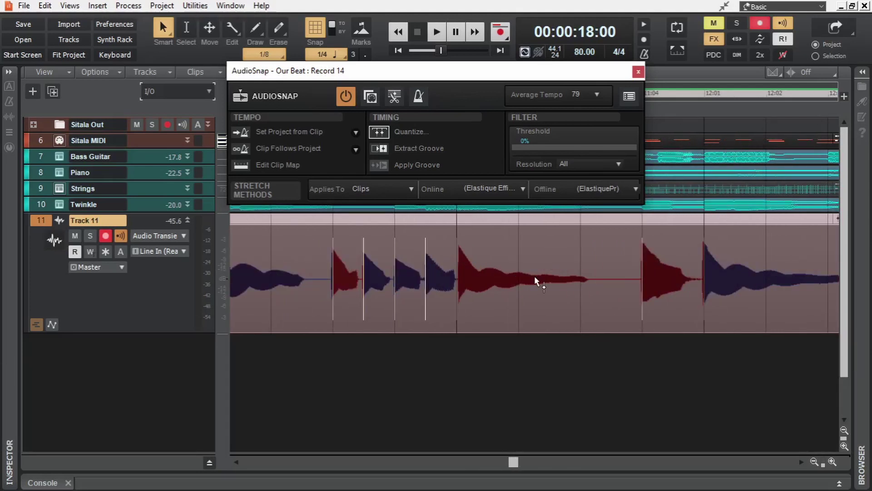
scroll(534, 276, down, 3)
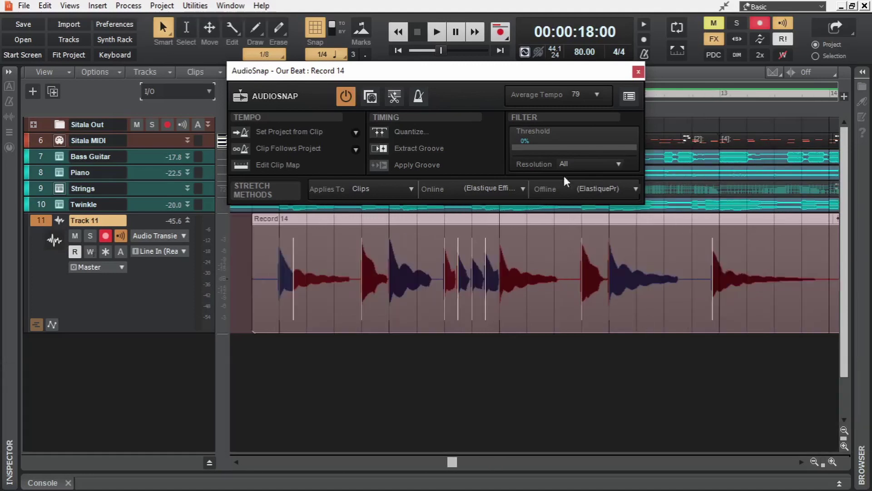
click(639, 72)
key(ctrl+z)
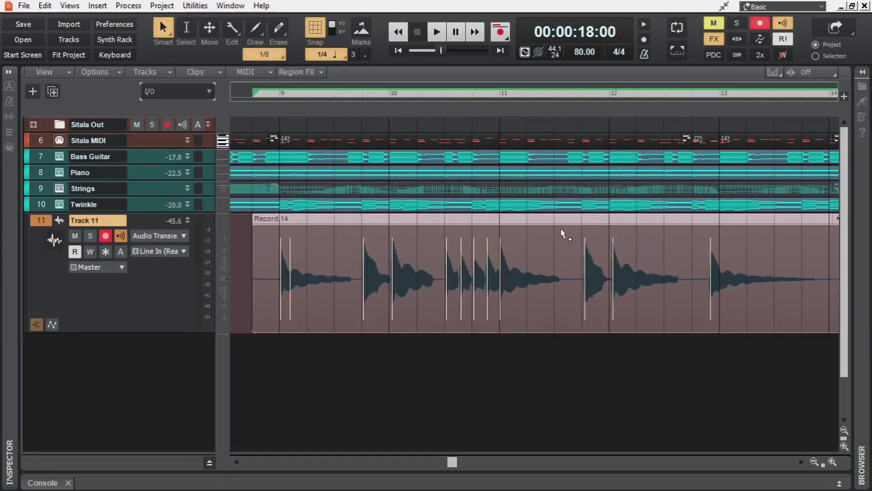
click(170, 235)
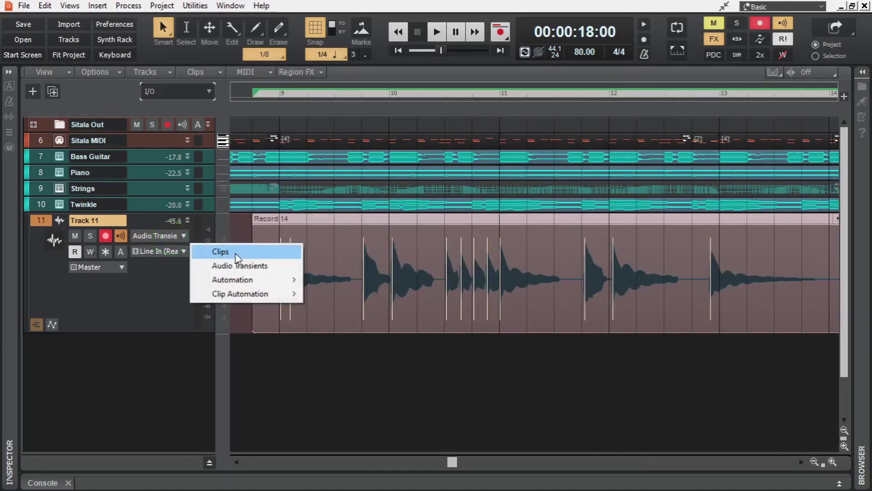
- Switch the edit filter back to whole clips and set the playback start to bar 8
click(236, 255)
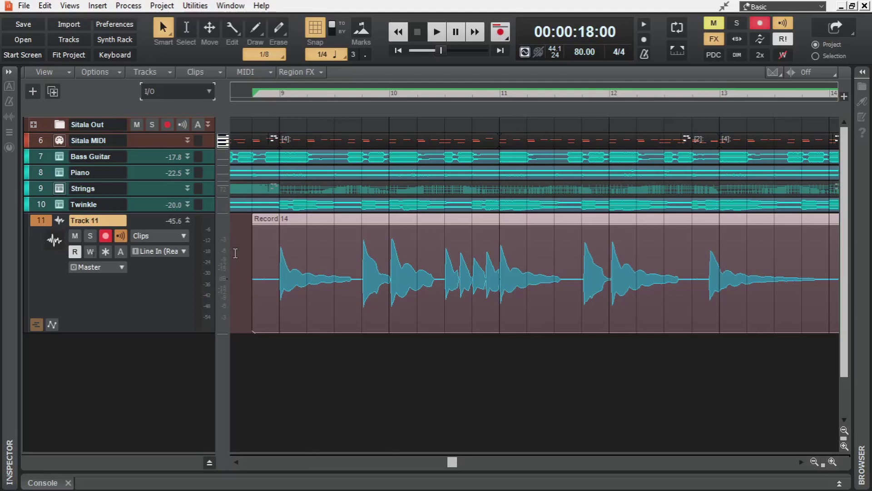
scroll(245, 250, down, 4)
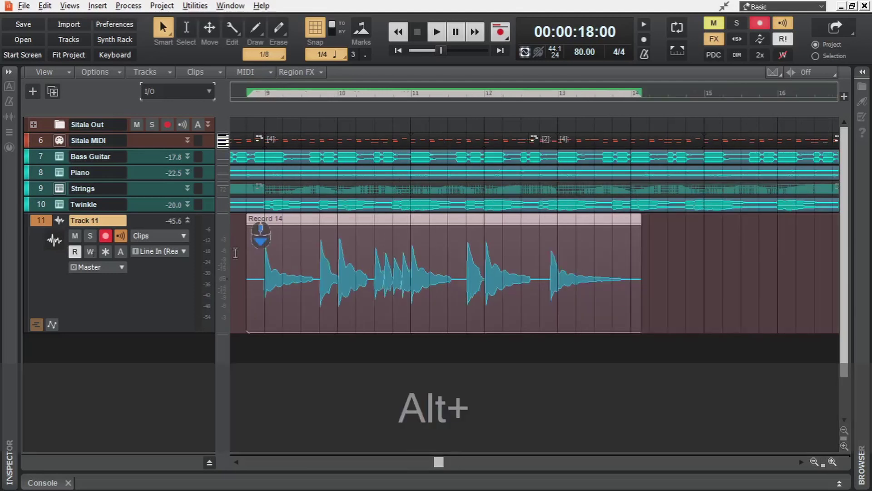
drag(394, 463, 343, 462)
click(307, 365)
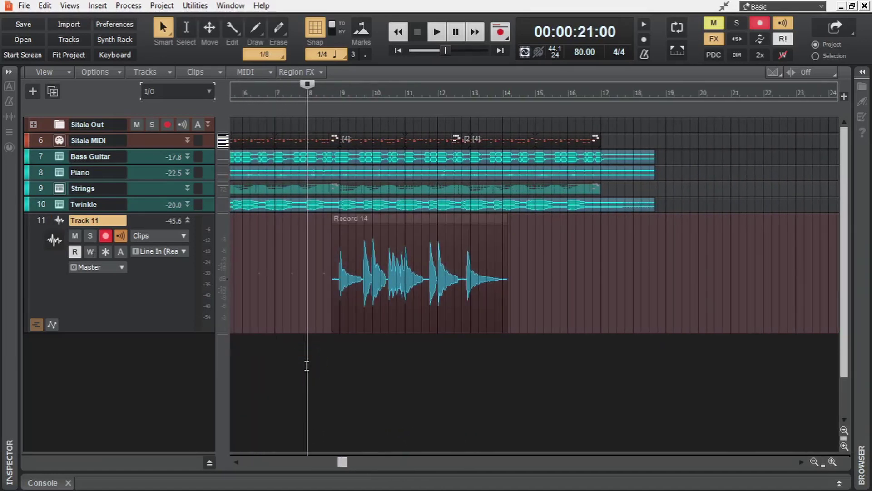
- Set recording mode to Comping and record a new guitar take, Record 1, from bar 8
right_click(503, 33)
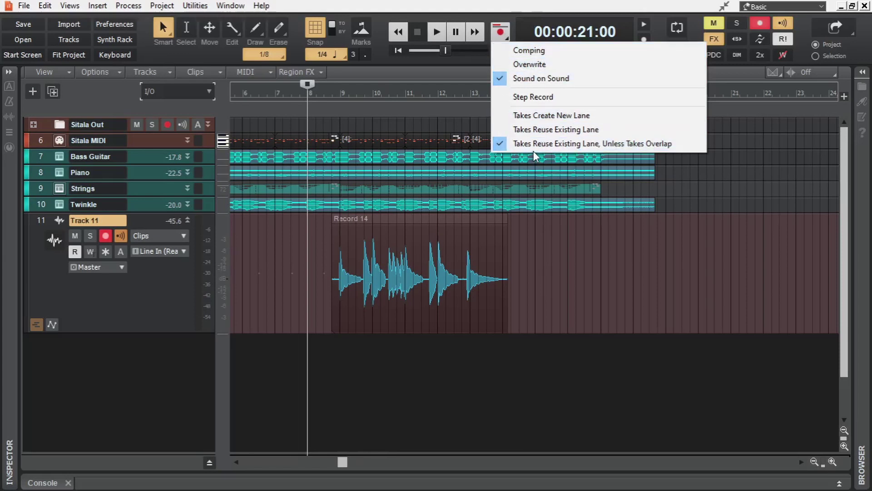
click(550, 55)
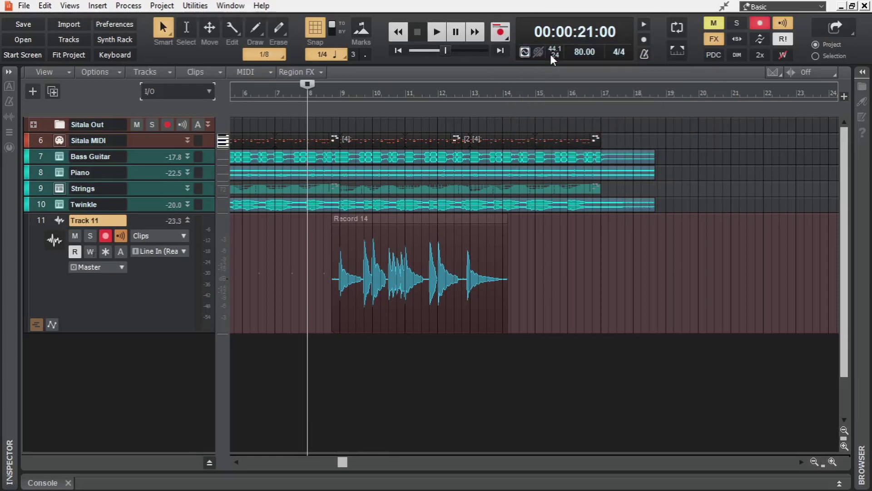
key(r)
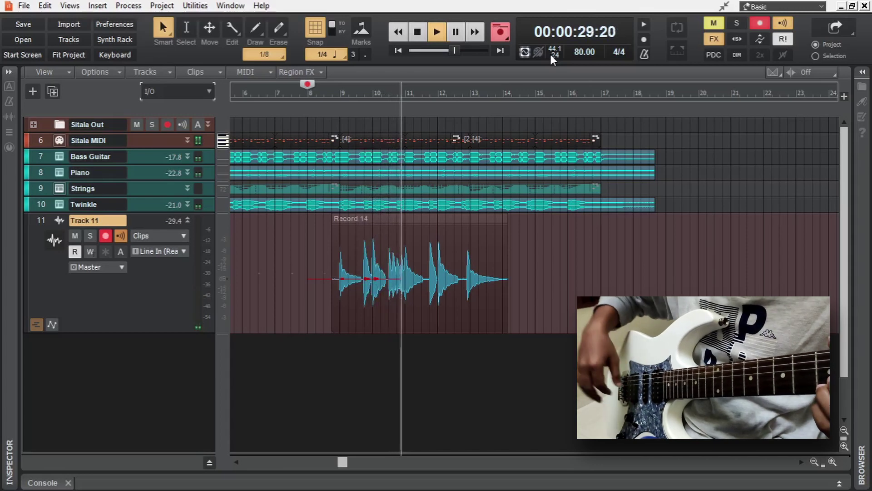
key(space)
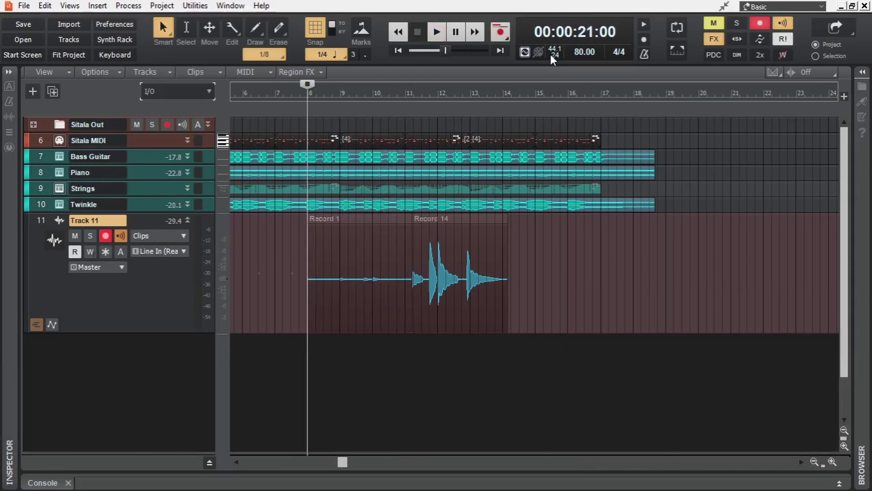
- Normalize the quiet Record 1 clip to make it louder
click(341, 225)
click(128, 5)
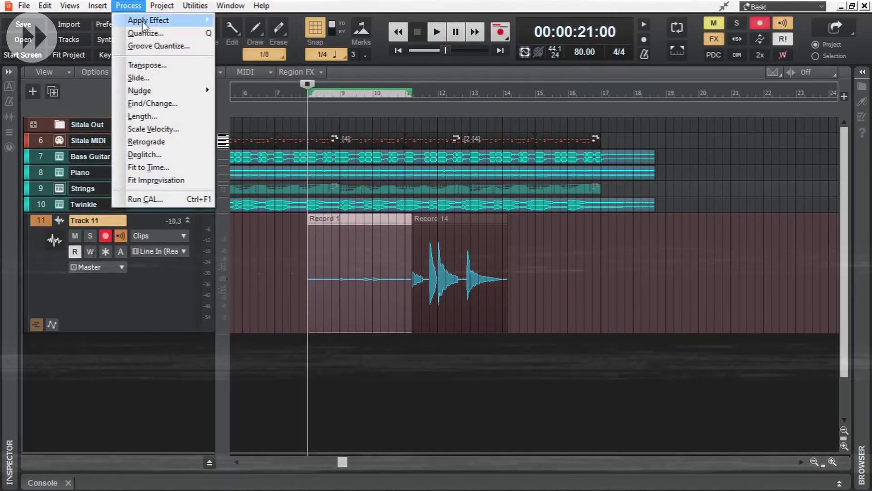
mouse_move(150, 20)
click(249, 84)
click(520, 145)
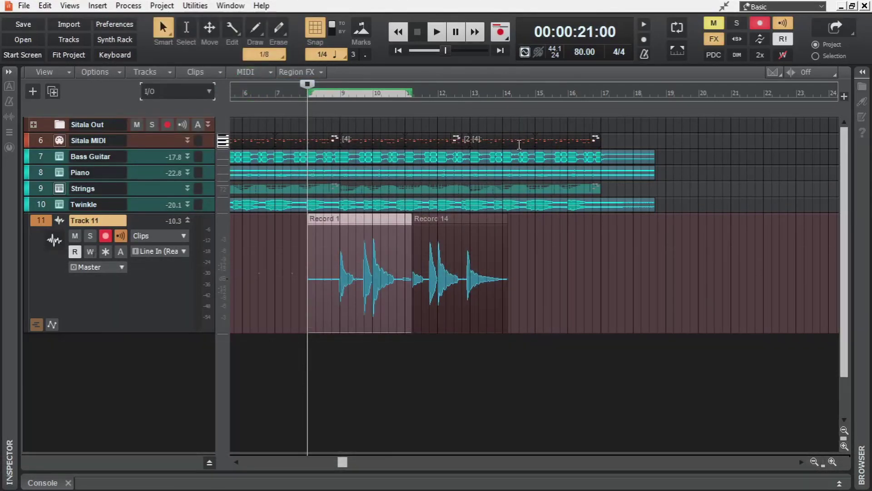
- Show Track 11's take lanes, make the lanes taller and zoom in horizontally
click(36, 324)
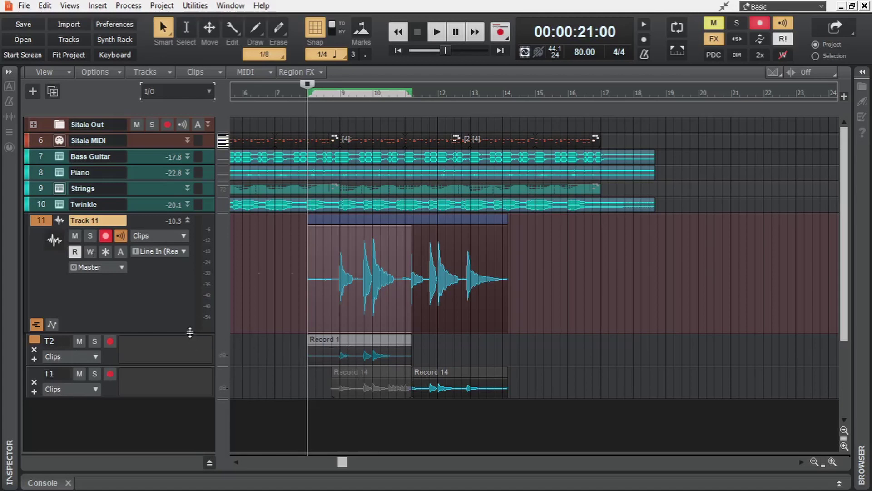
drag(190, 333, 189, 278)
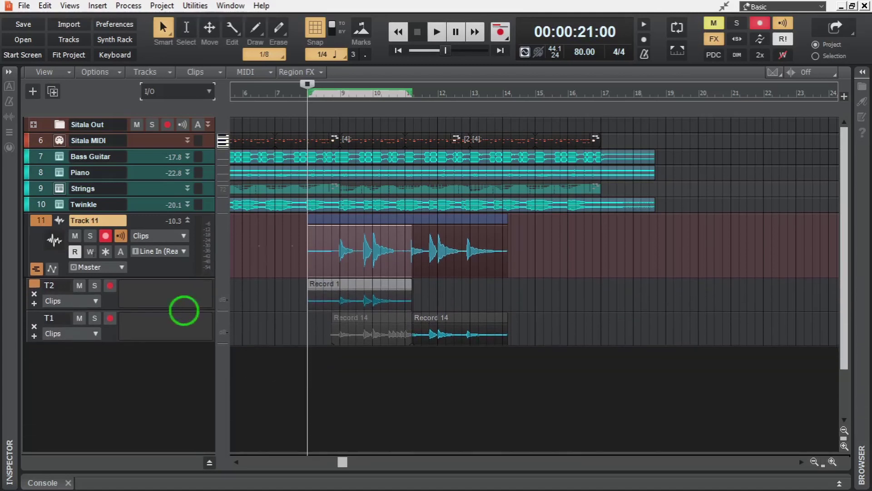
drag(184, 311, 184, 345)
key(ctrl+Right)
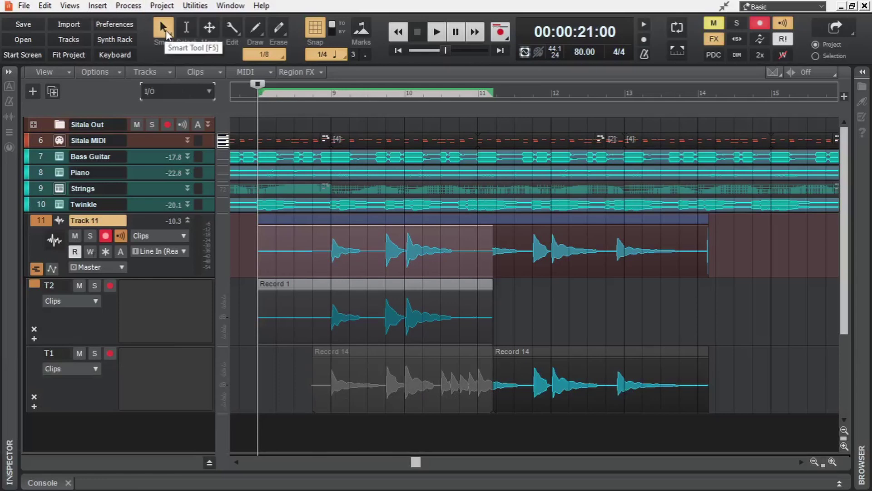
- Comp Record 1 around bar 9 and Record 14 before bar 10 and around bars 10.5–11
right_click(233, 29)
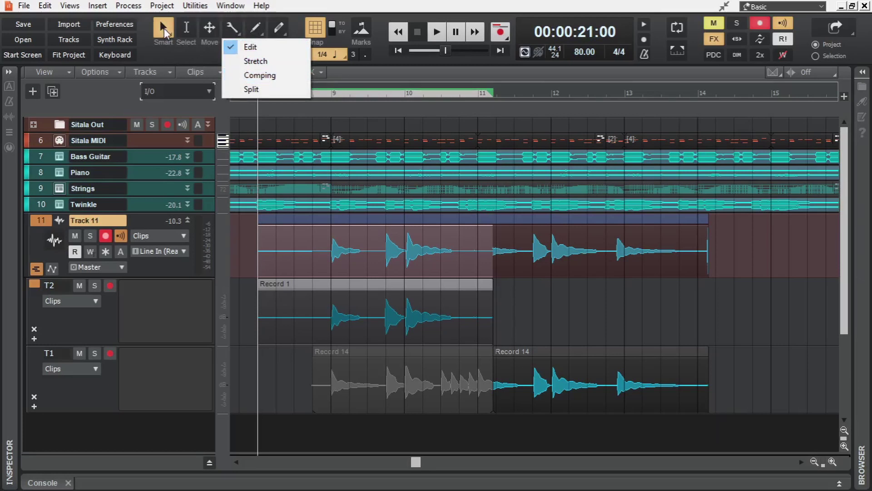
click(175, 59)
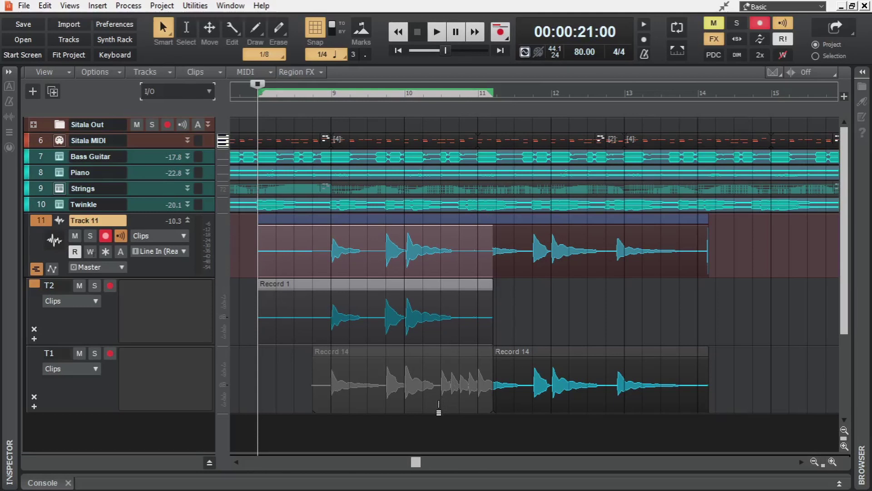
drag(438, 411, 493, 411)
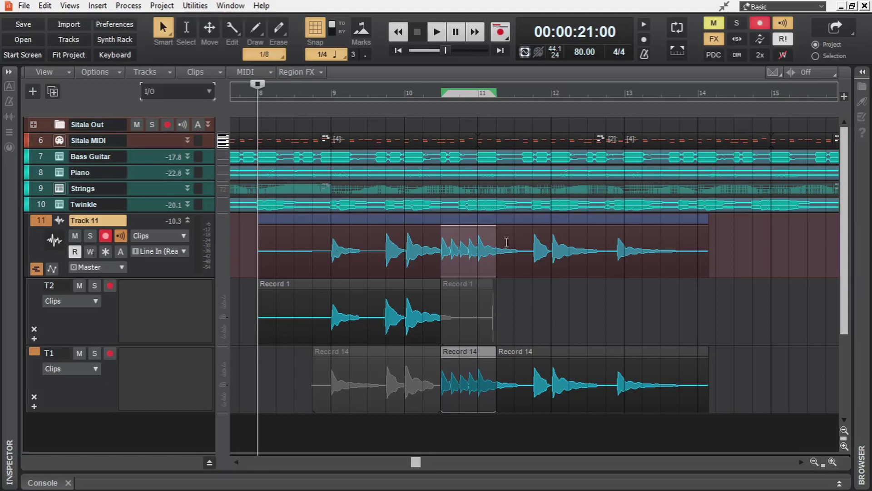
drag(325, 345, 386, 344)
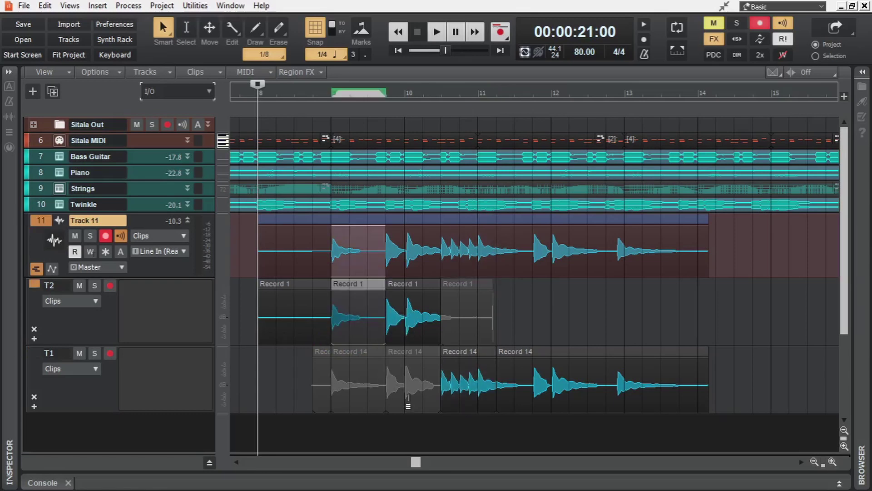
click(402, 405)
drag(402, 404, 387, 404)
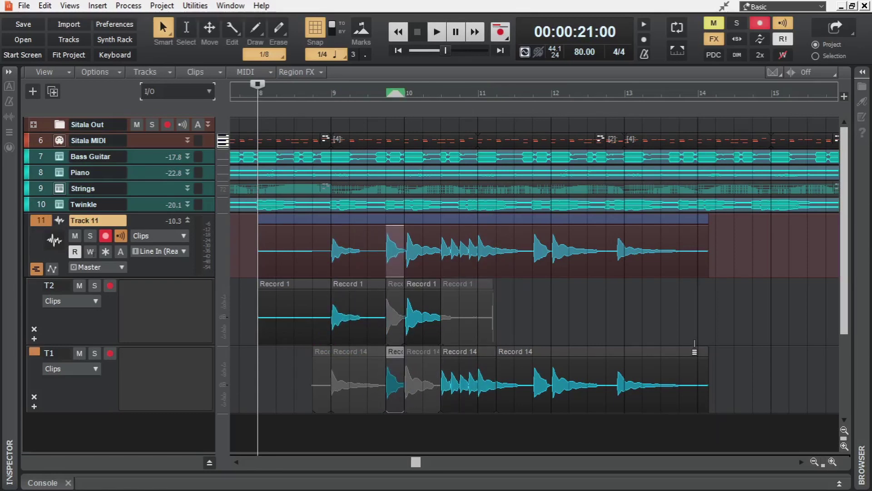
scroll(510, 317, down, 3)
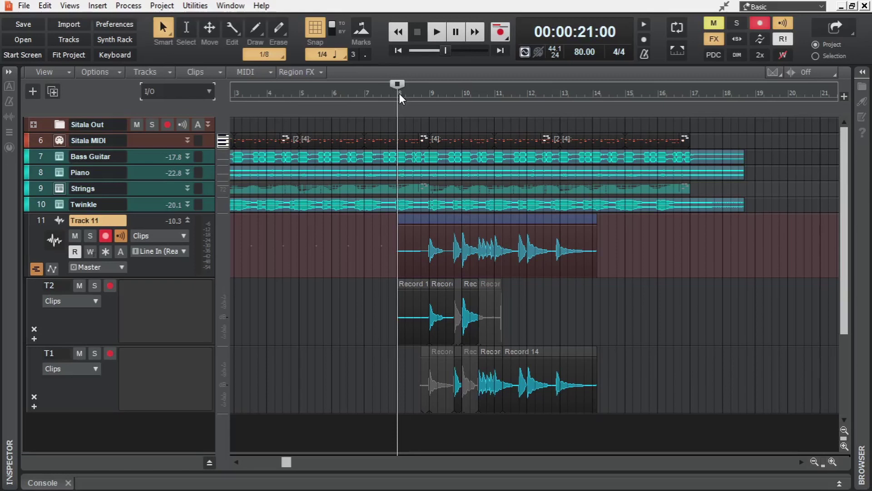
- Set a loop from bar 8 to bar 14
drag(399, 93, 544, 93)
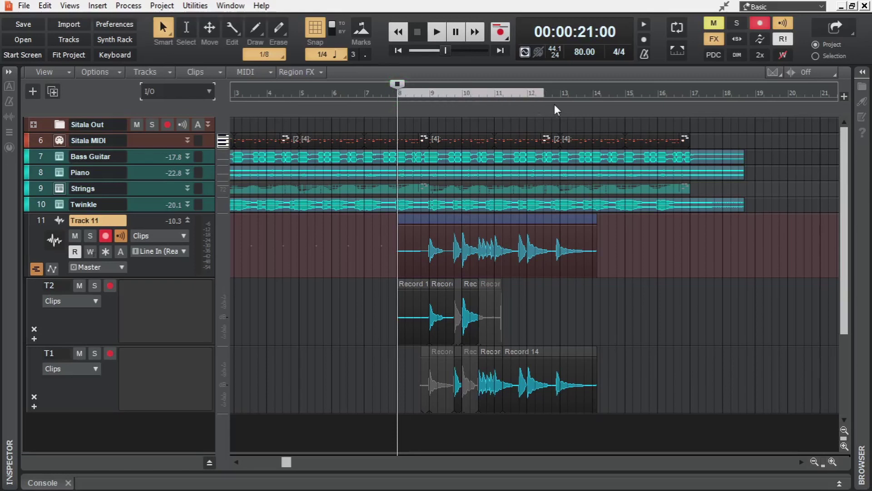
drag(587, 111, 590, 109)
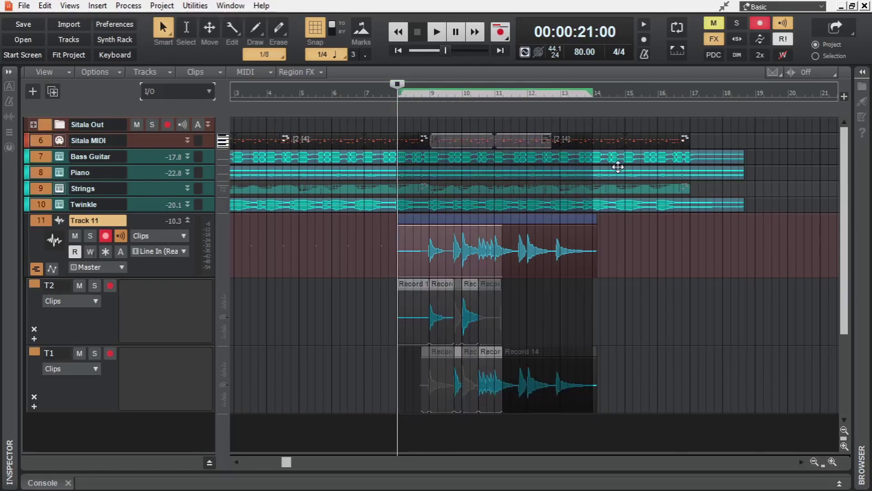
key(shift+l)
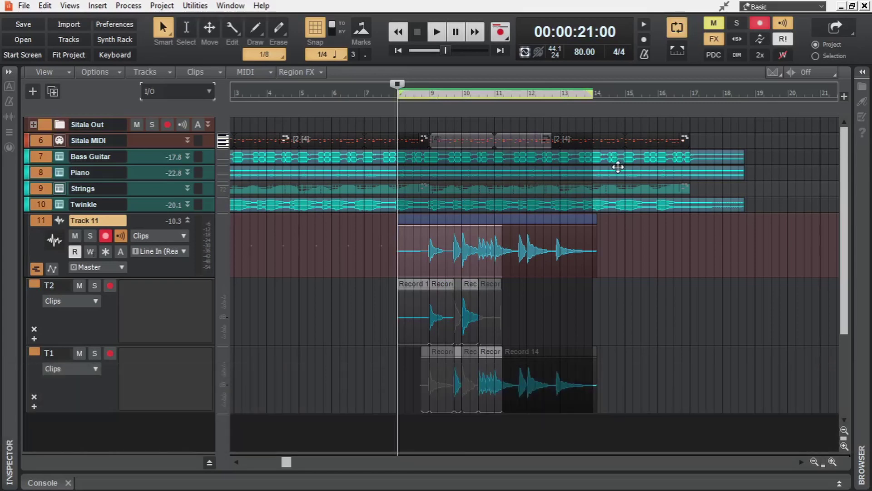
- Shrink the take lanes and loop-record three new takes, Record 2 Take 1 to Take 3
click(179, 337)
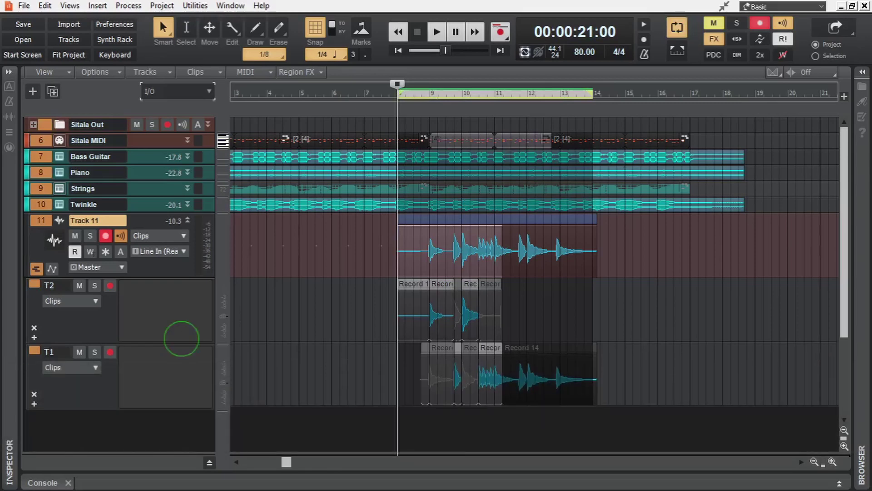
click(396, 381)
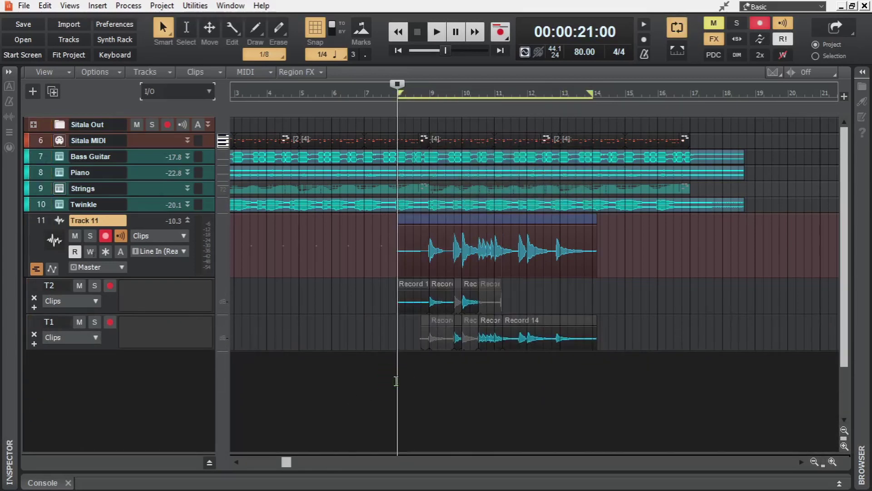
key(r)
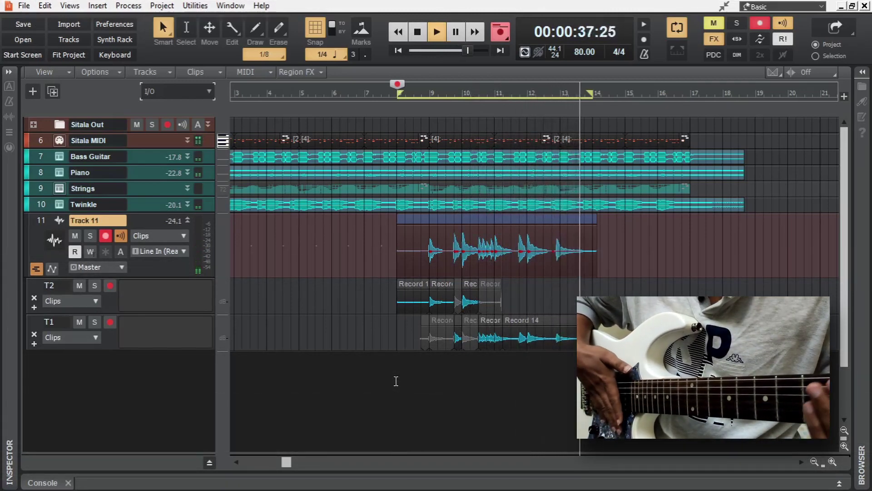
key(space)
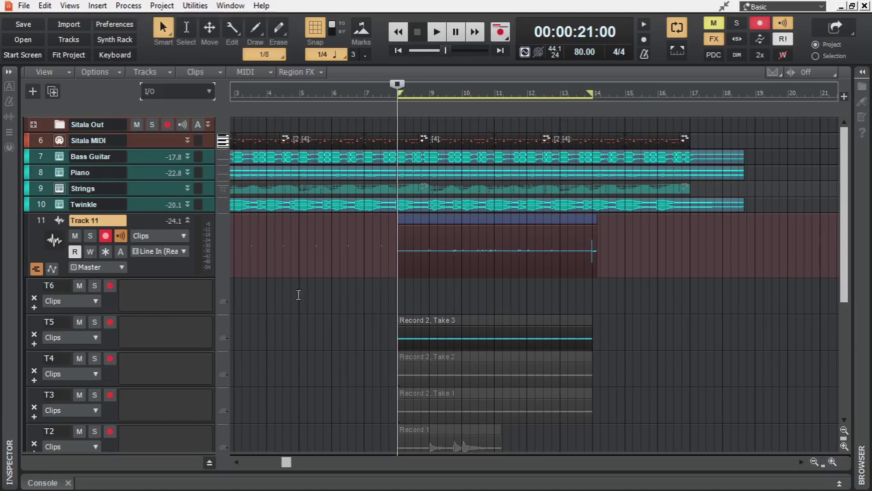
- Delete the empty T6 lane and normalize the three Record 2 takes to -2.0 dB
click(34, 300)
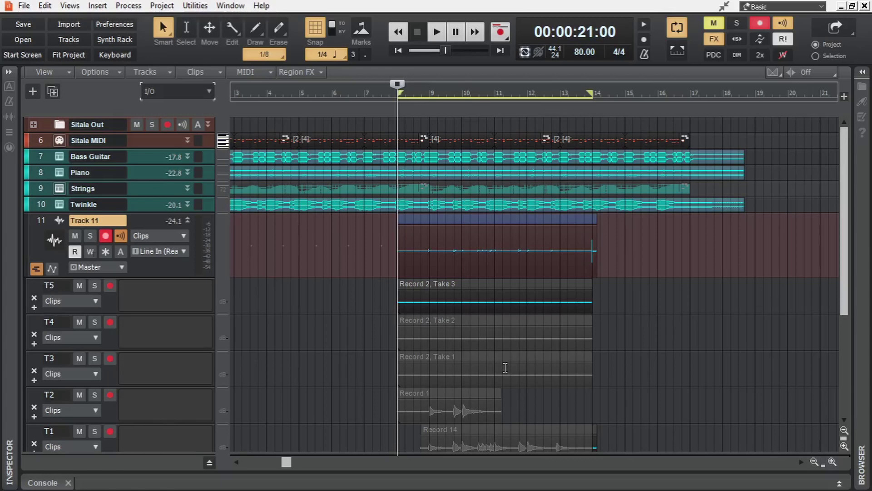
drag(359, 293, 681, 368)
click(128, 5)
mouse_move(136, 20)
click(252, 86)
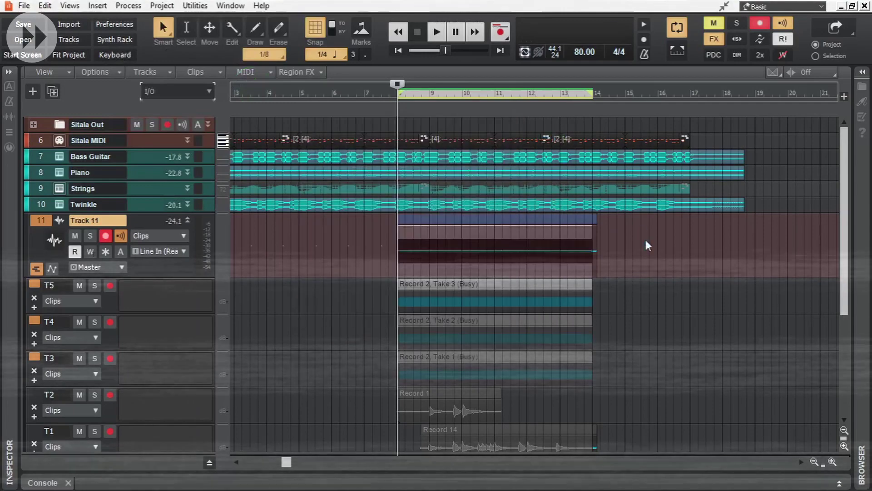
scroll(664, 227, down, 3)
- Solo Track 11, comp alternating Record 14 and Take 1 sections between bars 9 and 12, and play it back
scroll(375, 230, up, 4)
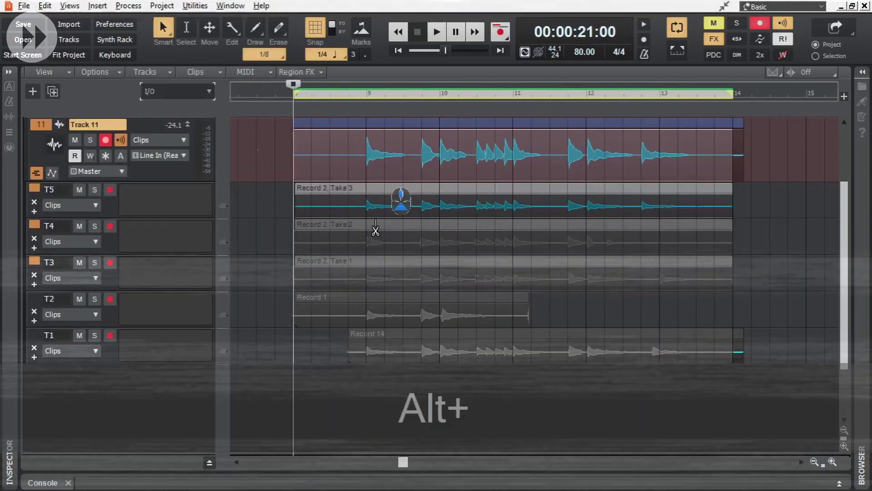
drag(369, 352, 420, 352)
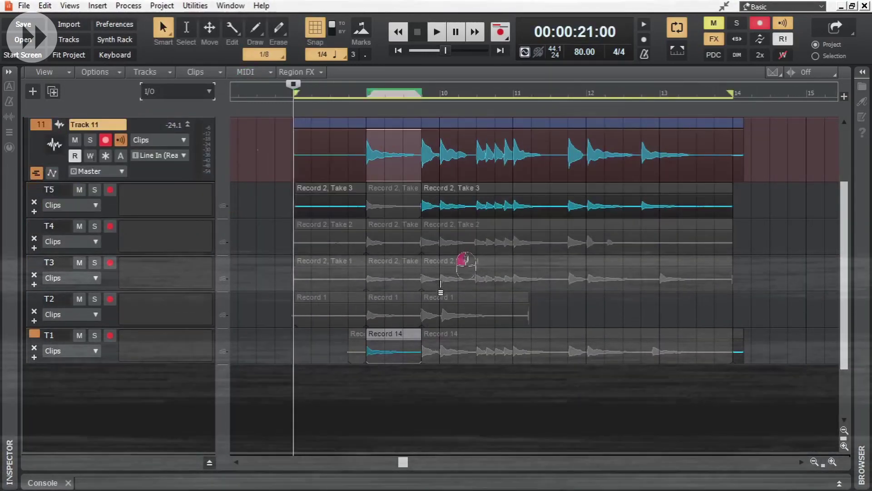
drag(441, 278, 476, 278)
click(90, 140)
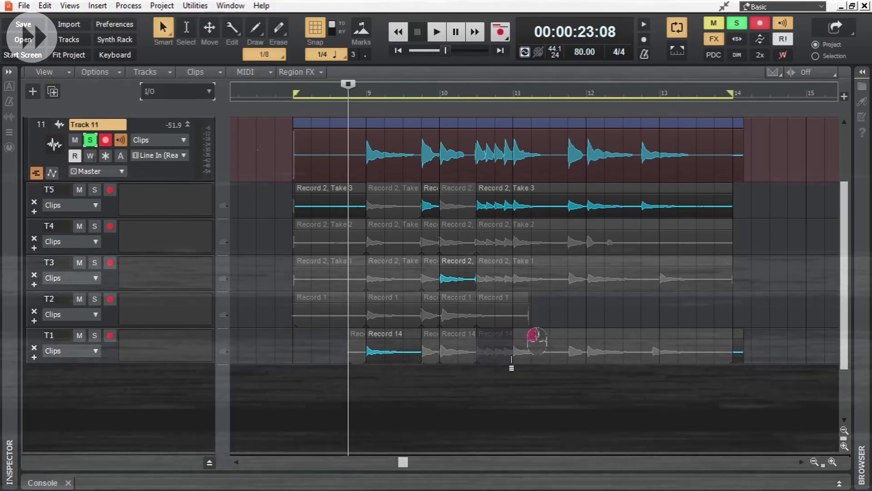
drag(477, 352, 513, 352)
drag(569, 278, 586, 278)
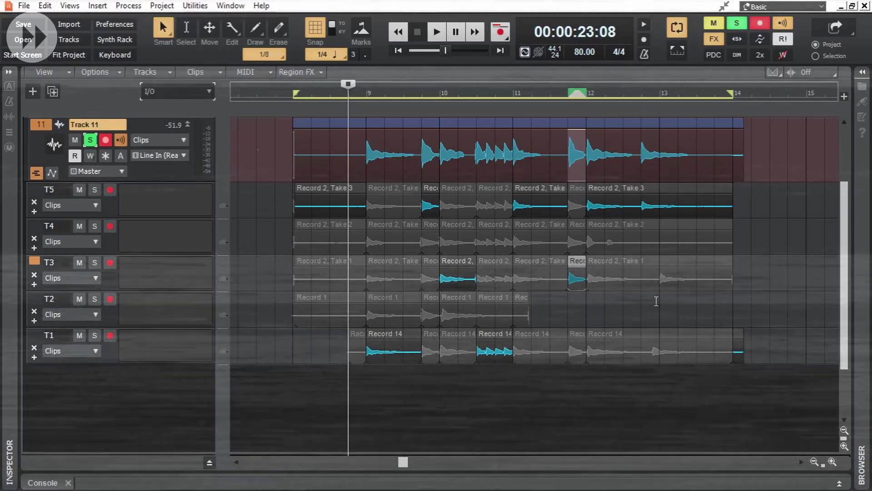
key(space)
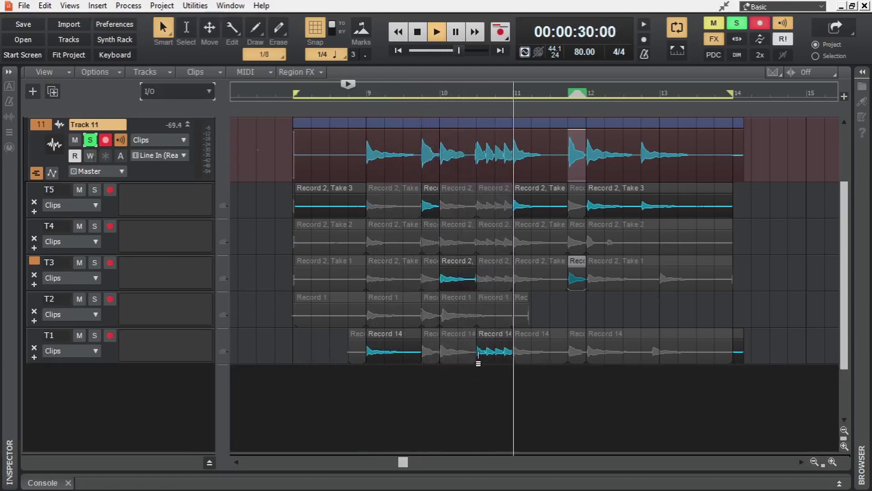
- Undo a trial swipe and extend the Record 14 comp section from just before bar 9 to bar 13
drag(479, 361, 420, 364)
key(space)
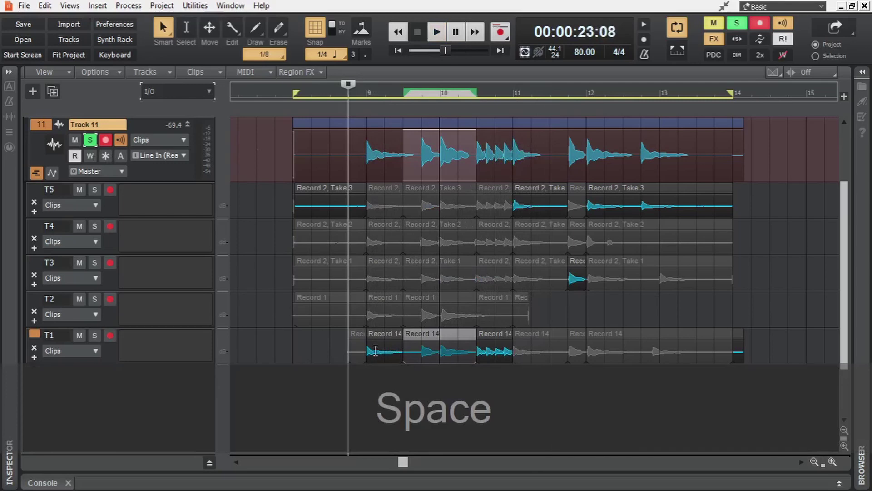
key(ctrl+z)
drag(474, 343, 369, 341)
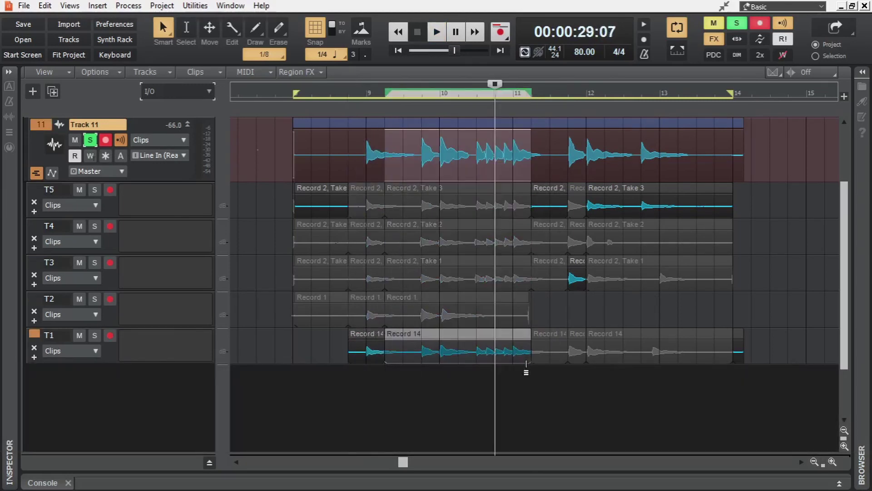
drag(526, 364, 659, 318)
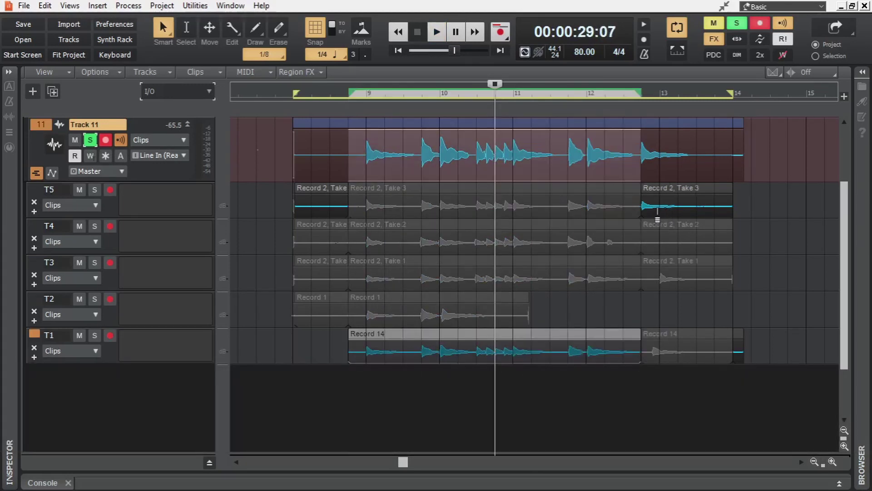
click(346, 387)
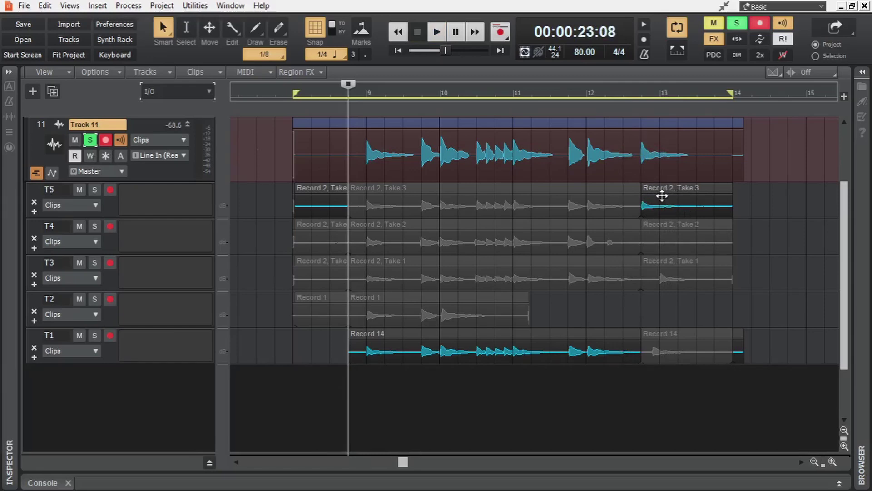
- Flatten Track 11's comped takes into a single clip spanning bars 8 to 14
right_click(626, 175)
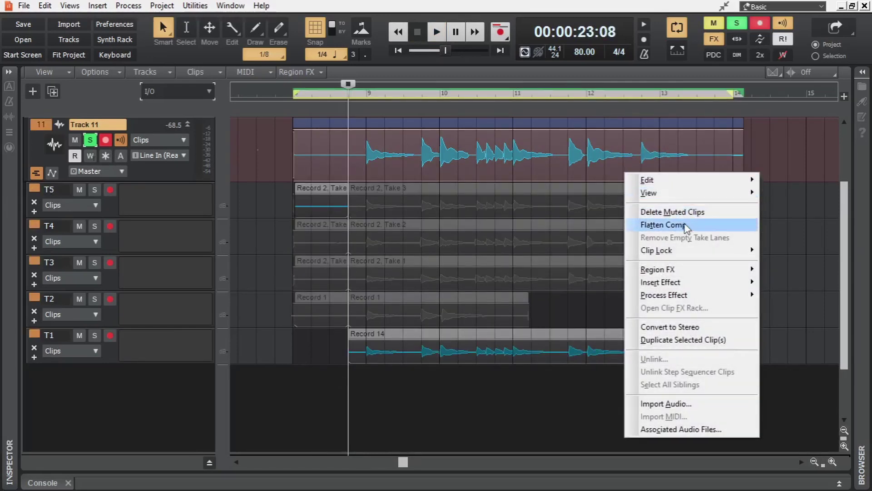
click(698, 225)
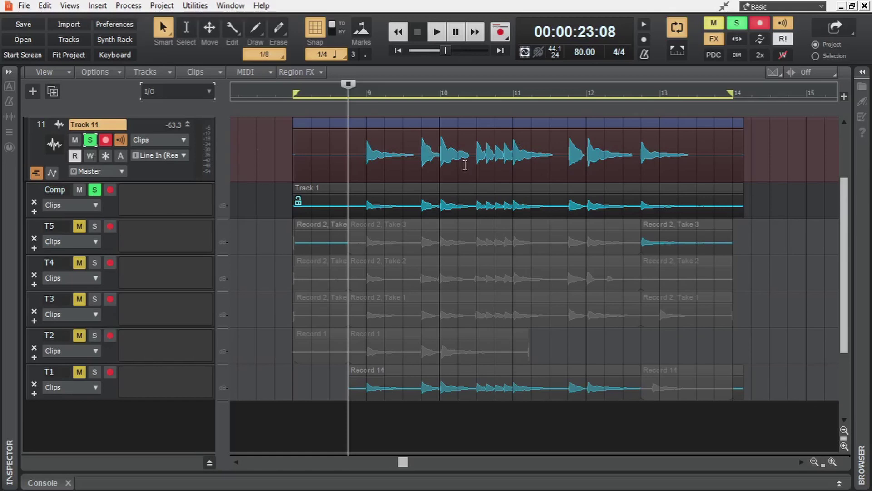
- Turn Snap off with N and select bars 10.4 to 11.7 on Track 11
drag(478, 161, 564, 164)
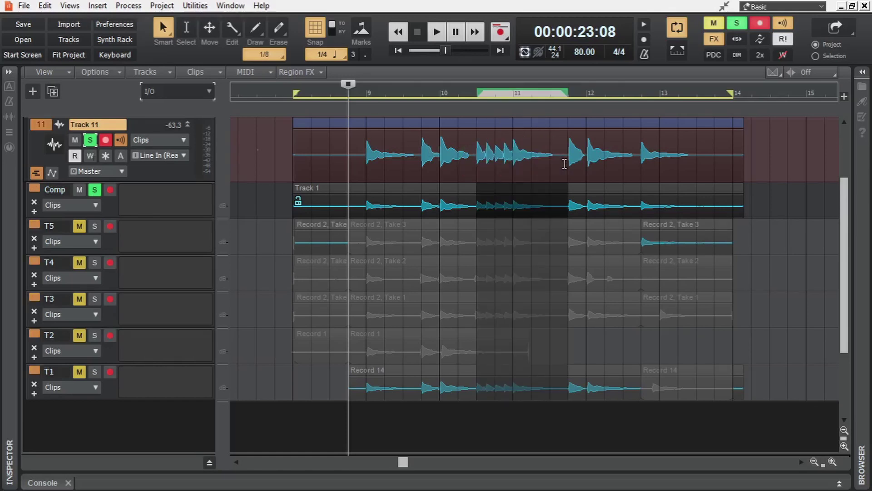
key(n)
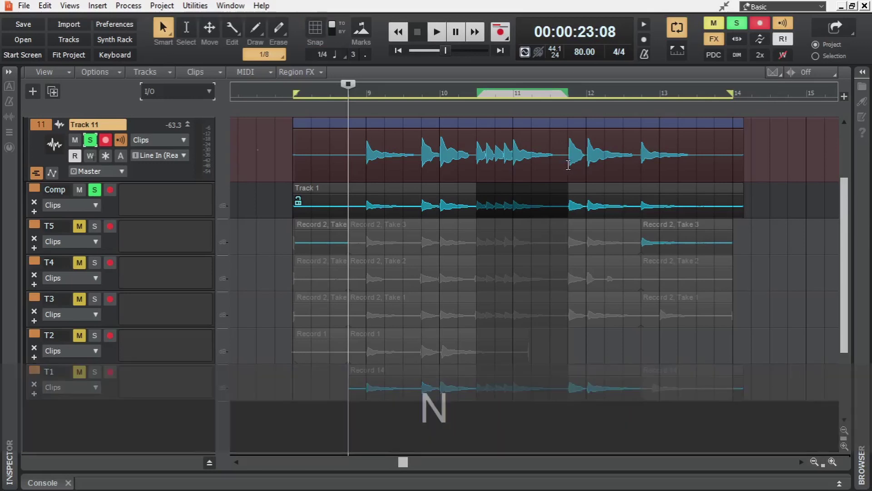
drag(568, 165, 471, 173)
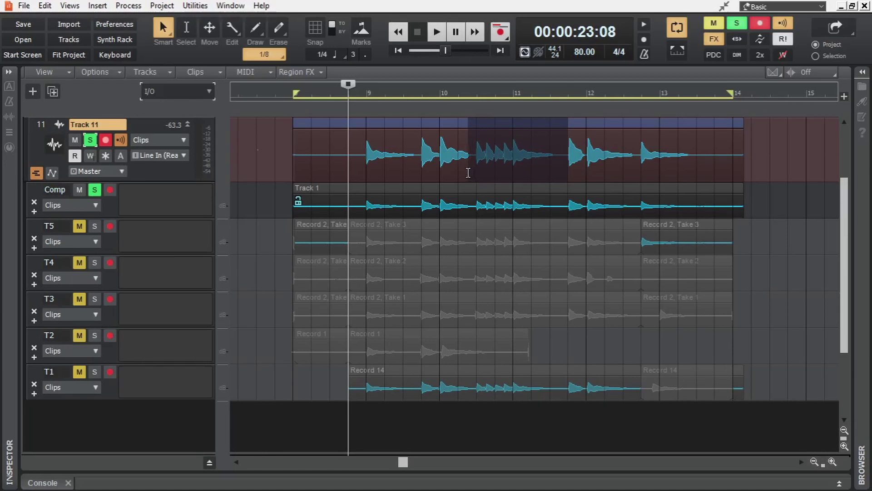
drag(470, 173, 470, 172)
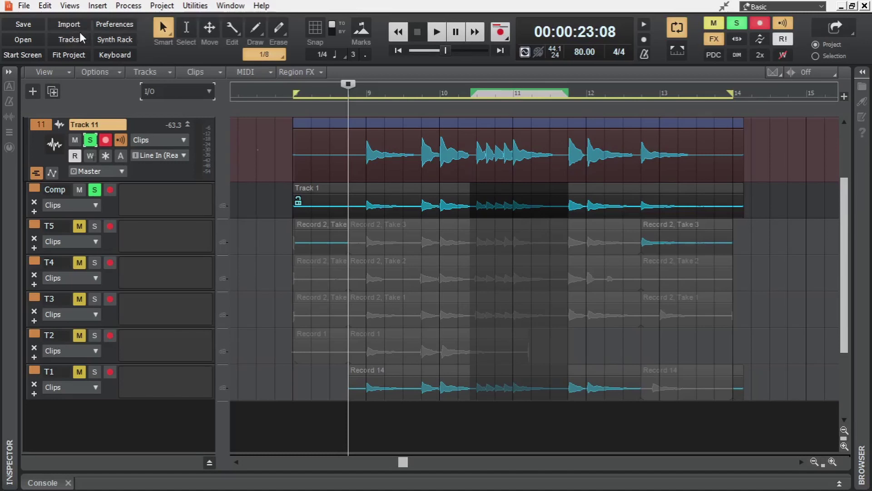
- Add the Punch module to the Control Bar and enable punch from 10:02:632 to 11:04:017
right_click(866, 45)
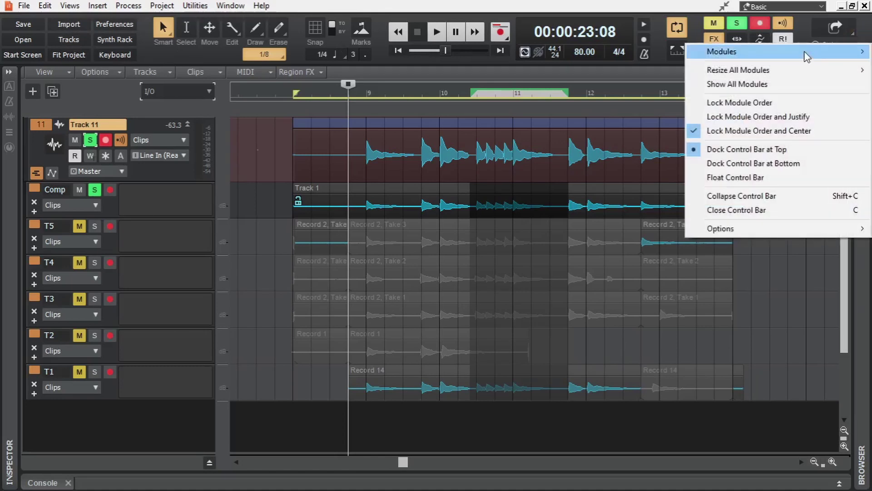
mouse_move(727, 51)
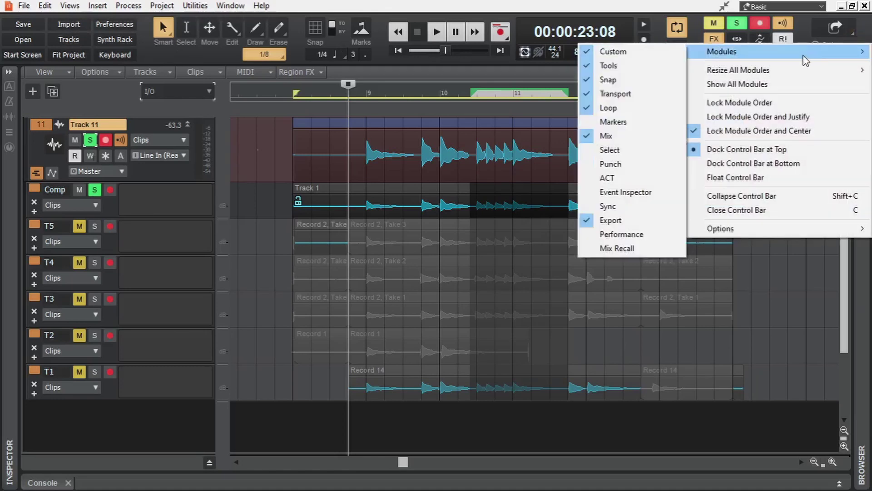
click(644, 166)
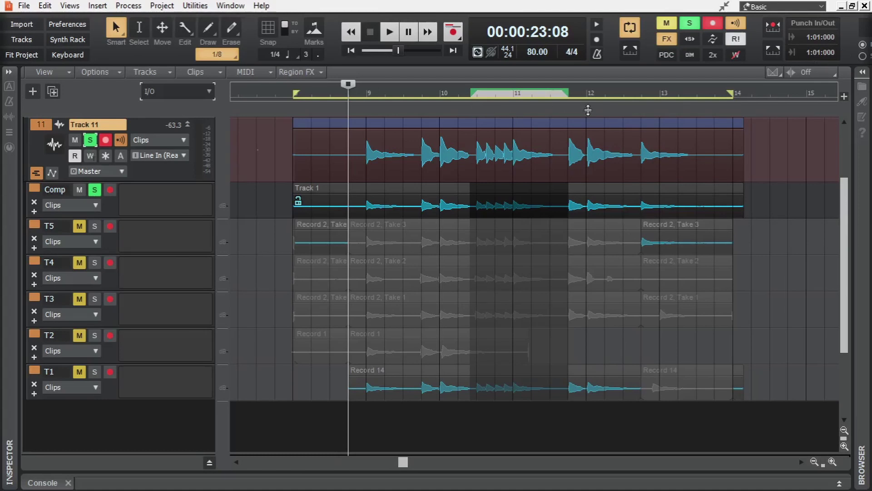
click(777, 53)
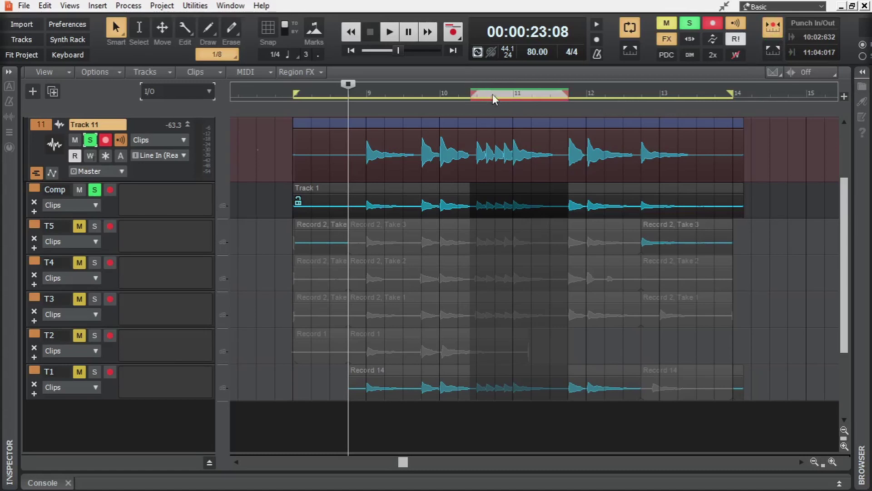
click(444, 375)
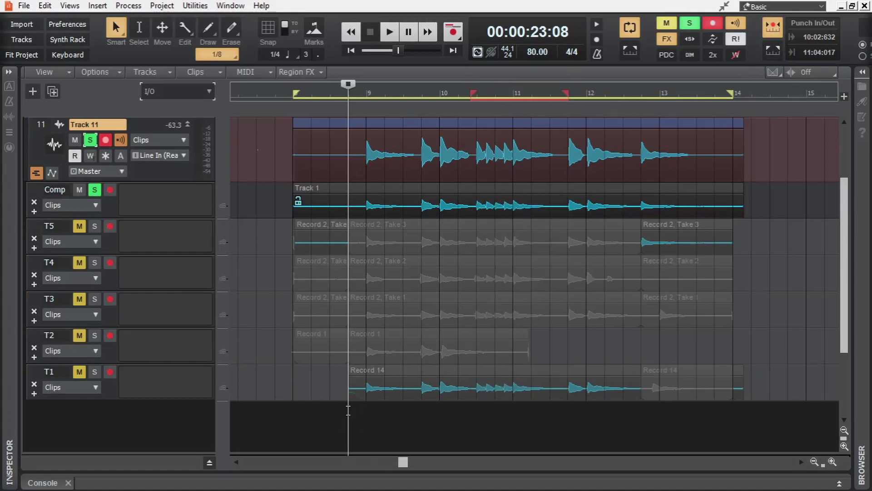
- Disable looping and punch-record a new guitar take over the bar 10–11 passage
key(l)
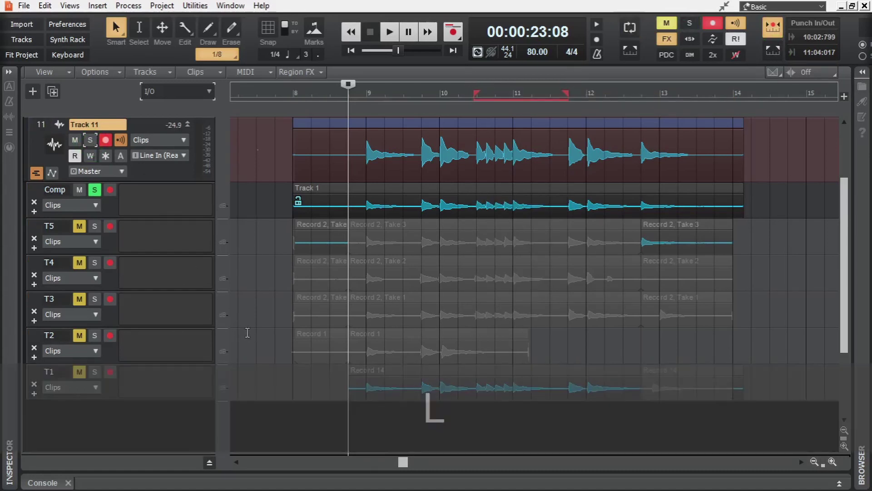
key(r)
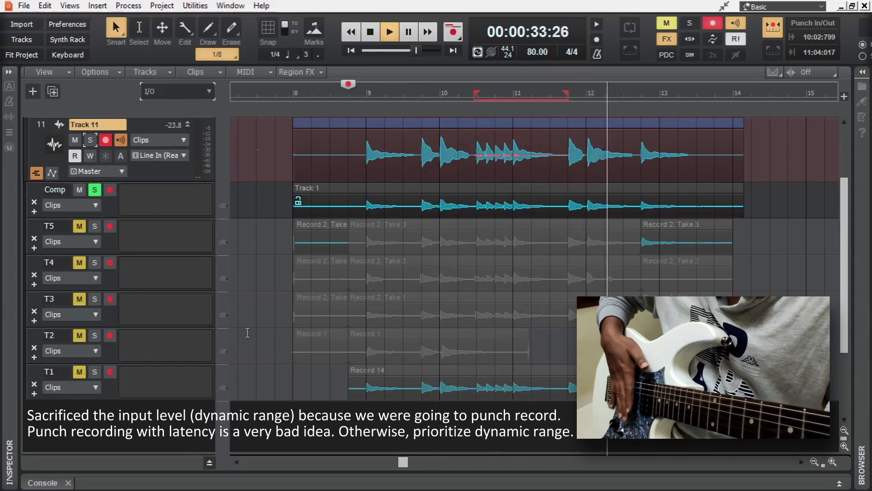
key(space)
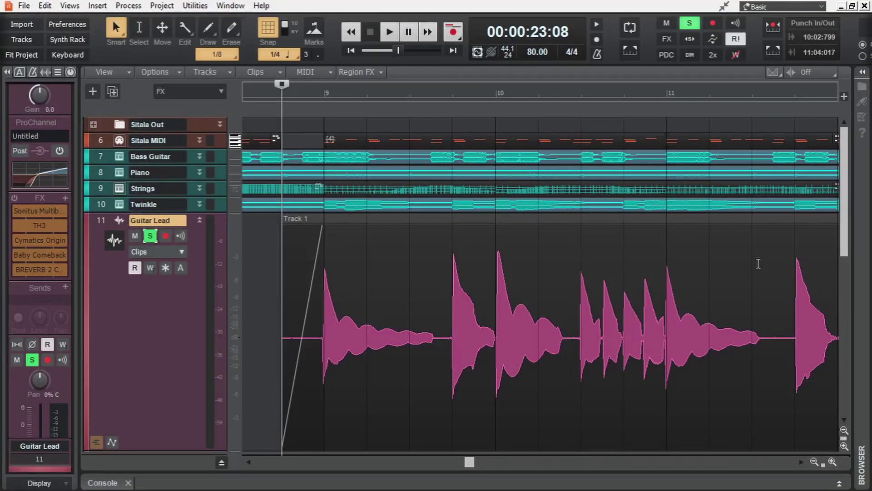
- Play the Guitar Lead dry, then turn on its effects and play it again
key(space)
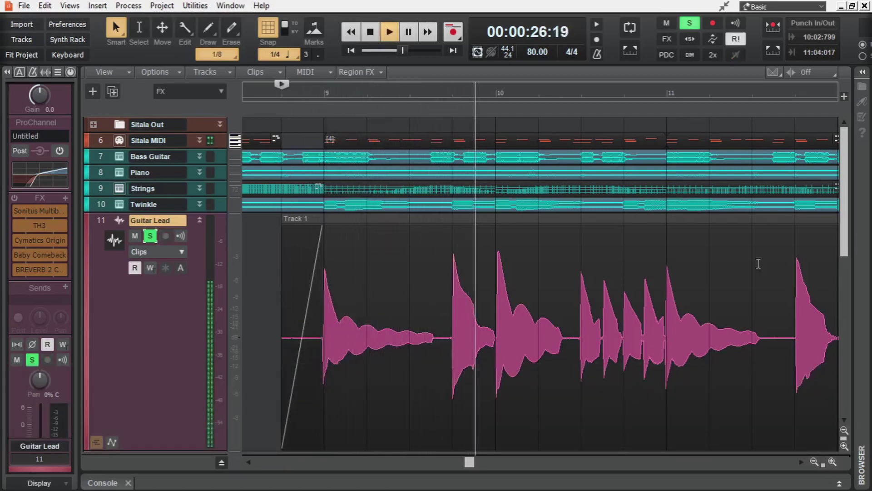
key(space)
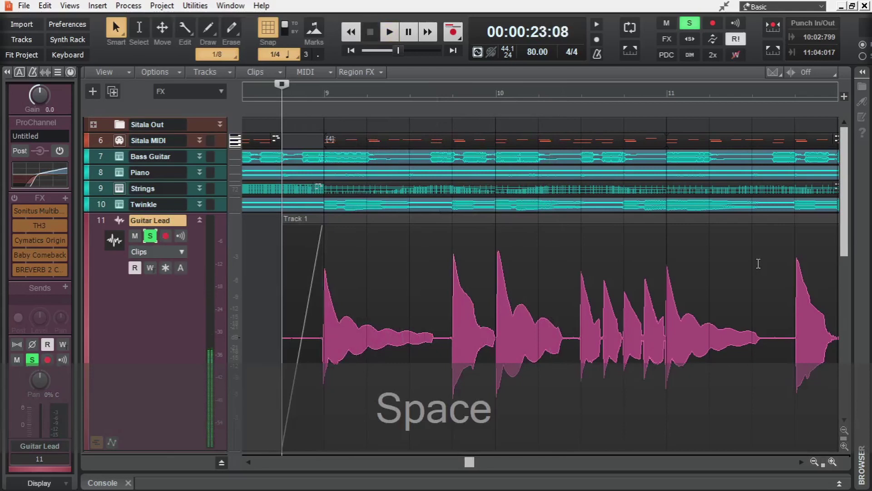
click(14, 197)
key(space)
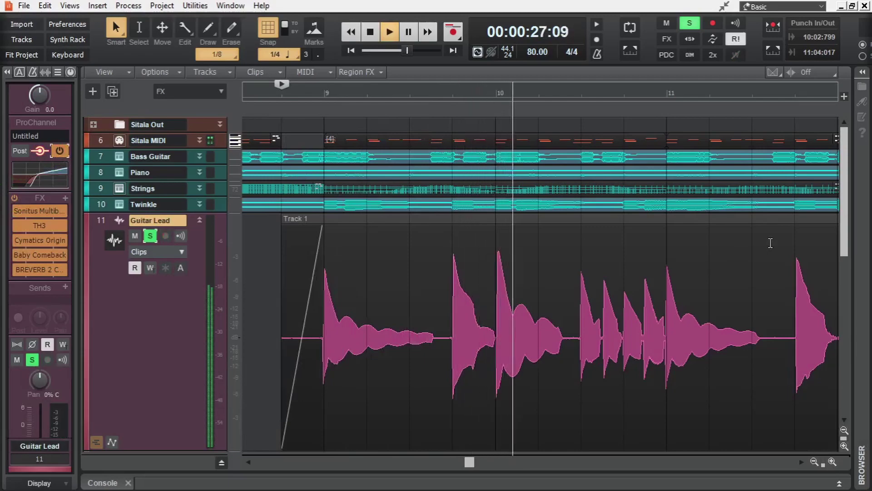
key(space)
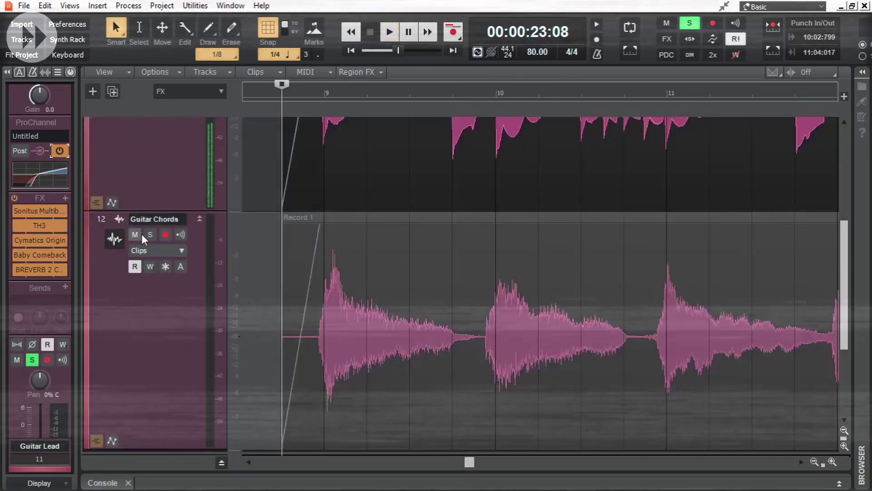
- Solo track 12 Guitar Chords and play it back twice
click(150, 234)
scroll(524, 289, down, 5)
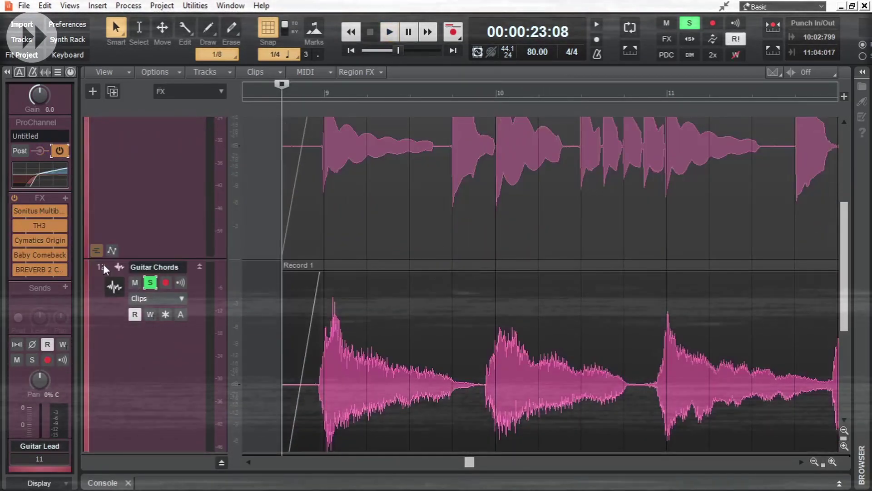
key(space)
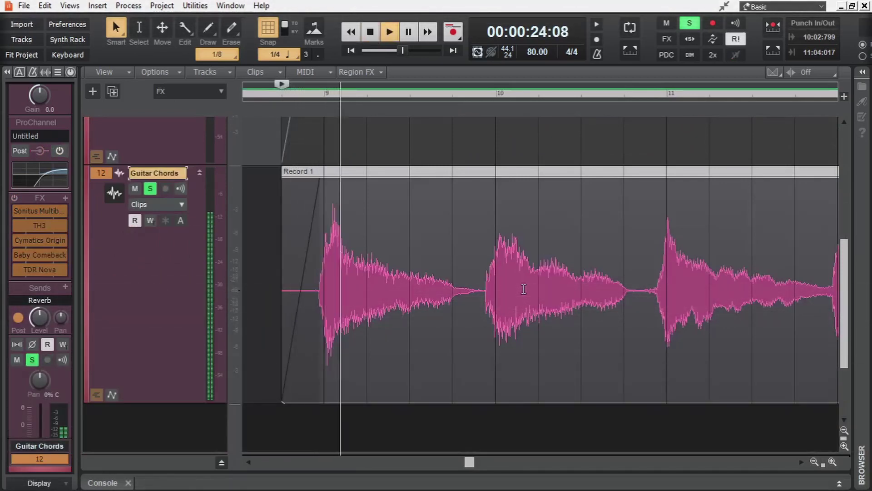
key(space)
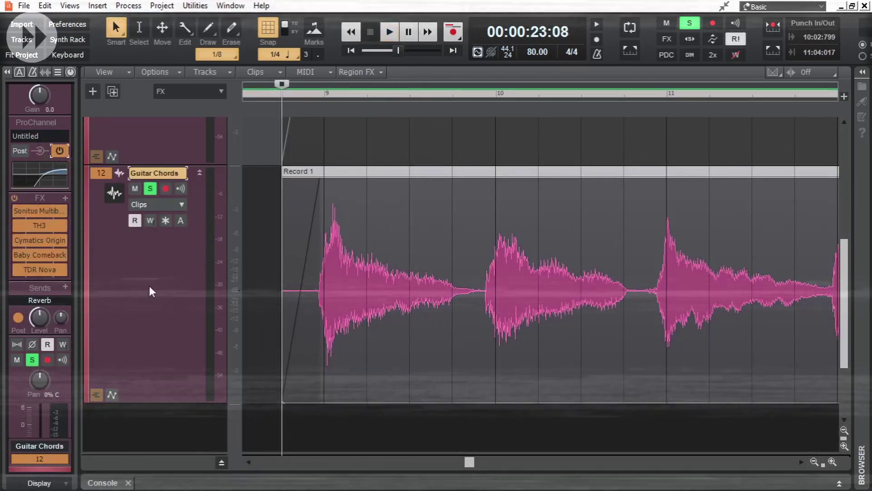
key(space)
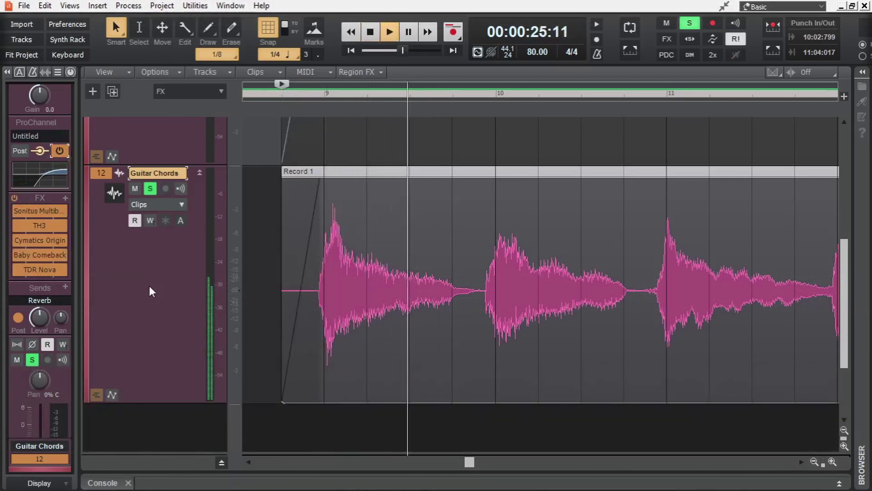
key(space)
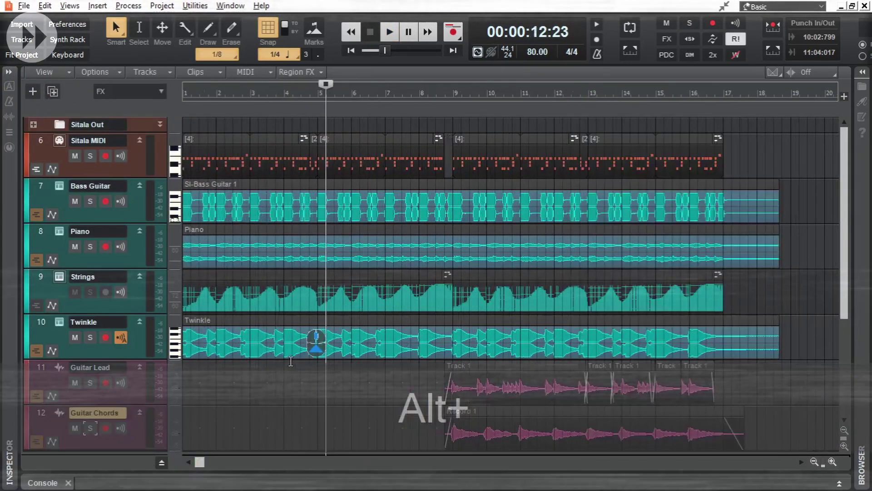
- Save the project and play the full Our Beat arrangement from the start
scroll(291, 361, down, 3)
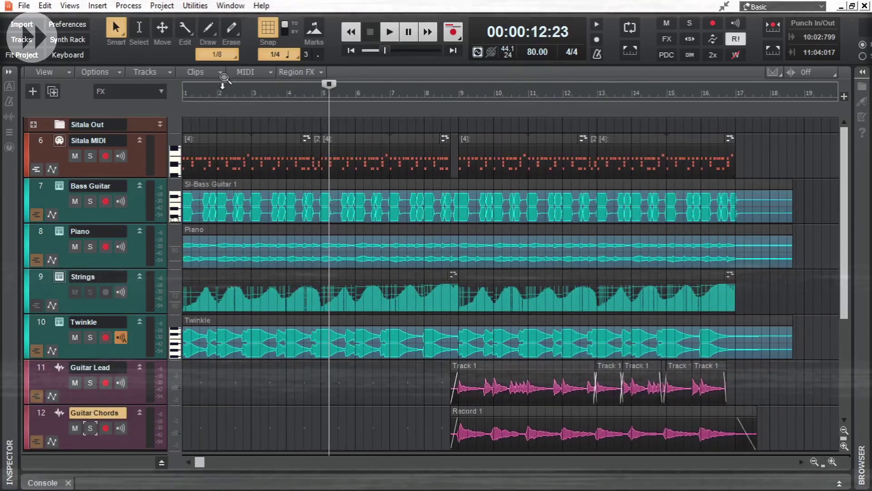
key(ctrl+s)
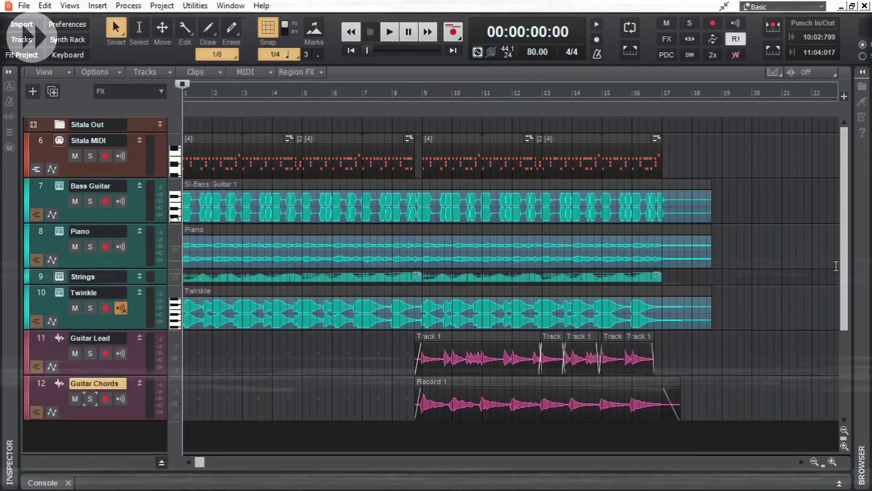
key(space)
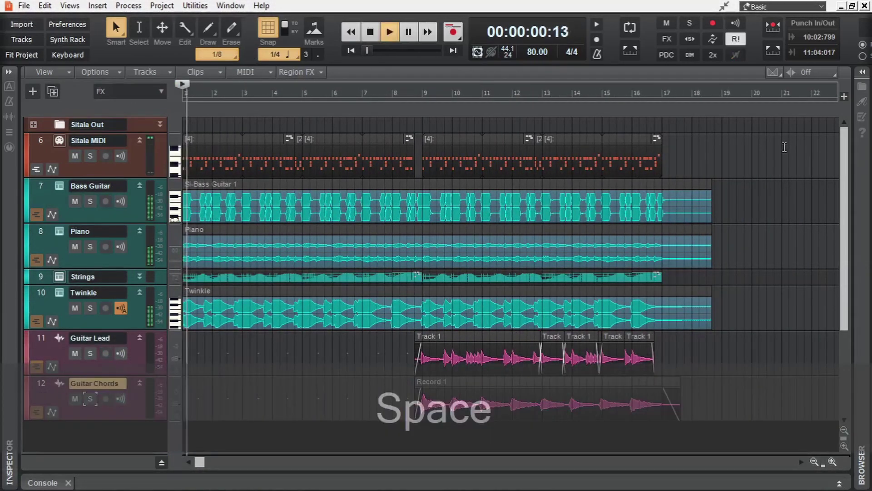